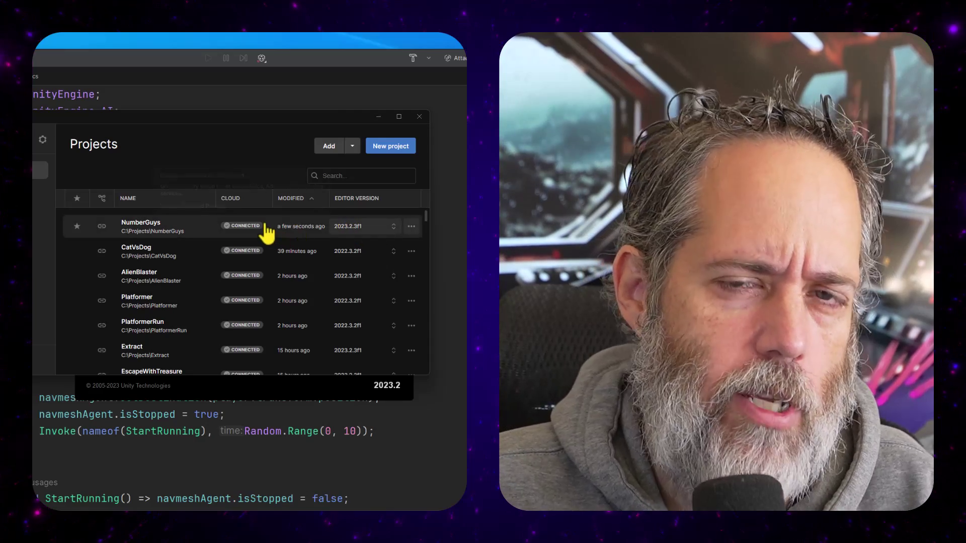
Check Unity Hub's installed editor versions and new-project templates, then cancel the new project.
{"action": "mouse_move", "coordinate": [265, 224]}
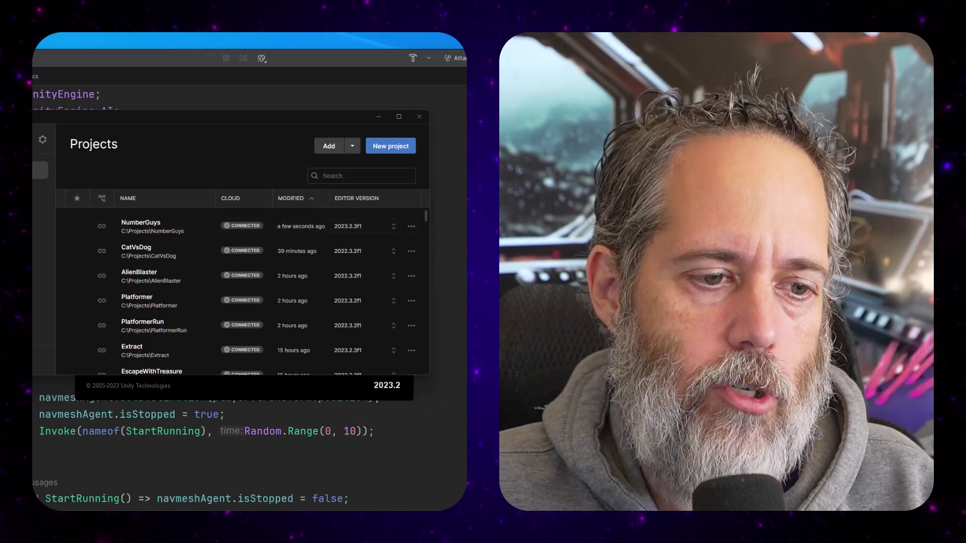
{"action": "left_click", "coordinate": [41, 189]}
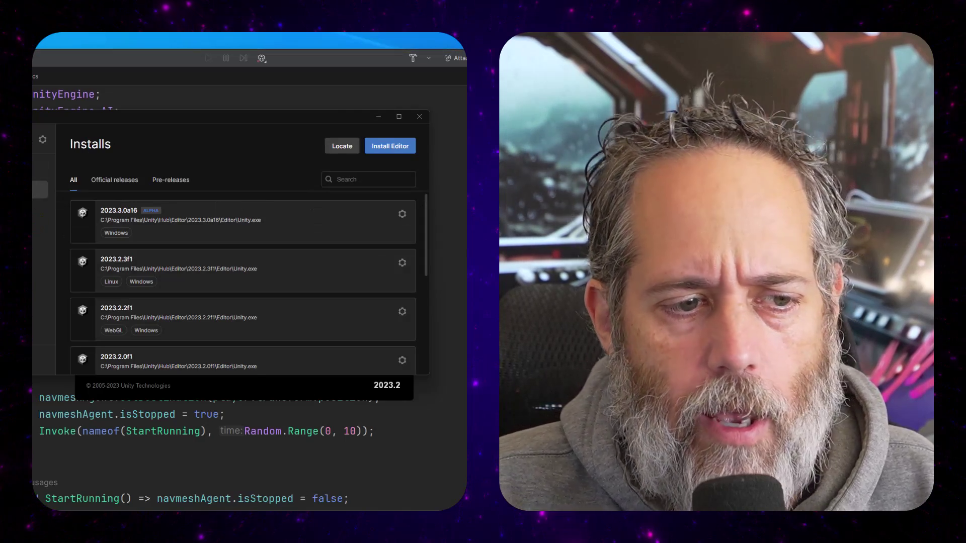
{"action": "left_click", "coordinate": [41, 170]}
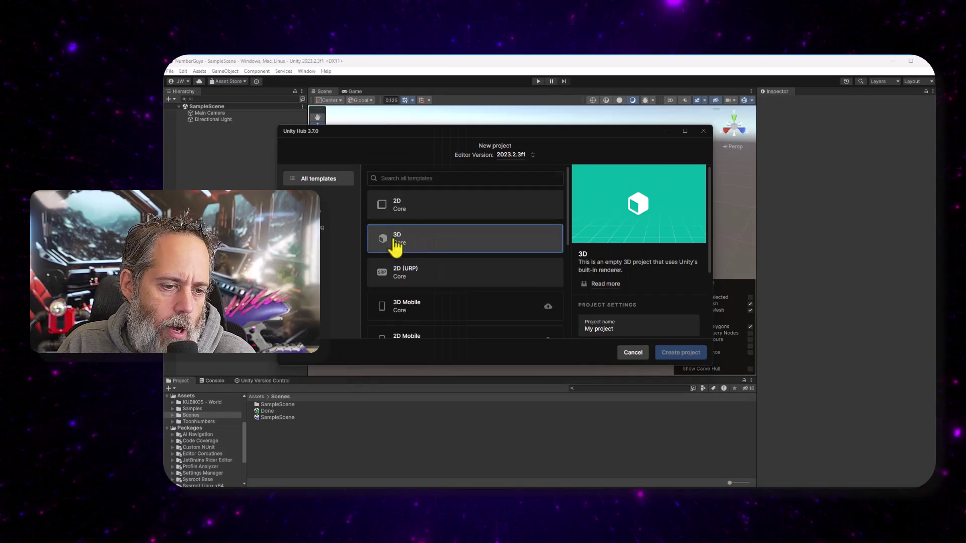
{"action": "left_click", "coordinate": [638, 328]}
{"action": "scroll", "coordinate": [639, 321], "scroll_direction": "down", "scroll_amount": 2}
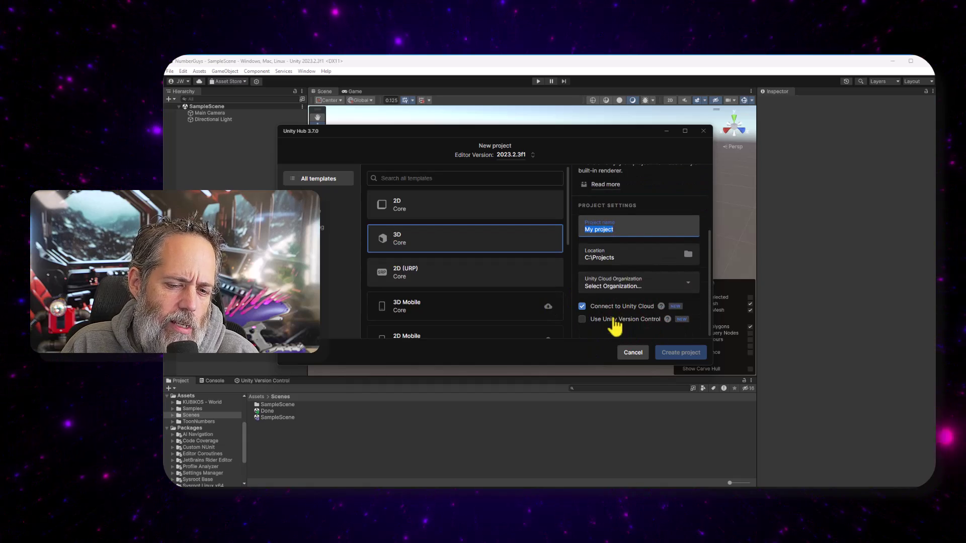
{"action": "left_click", "coordinate": [703, 131]}
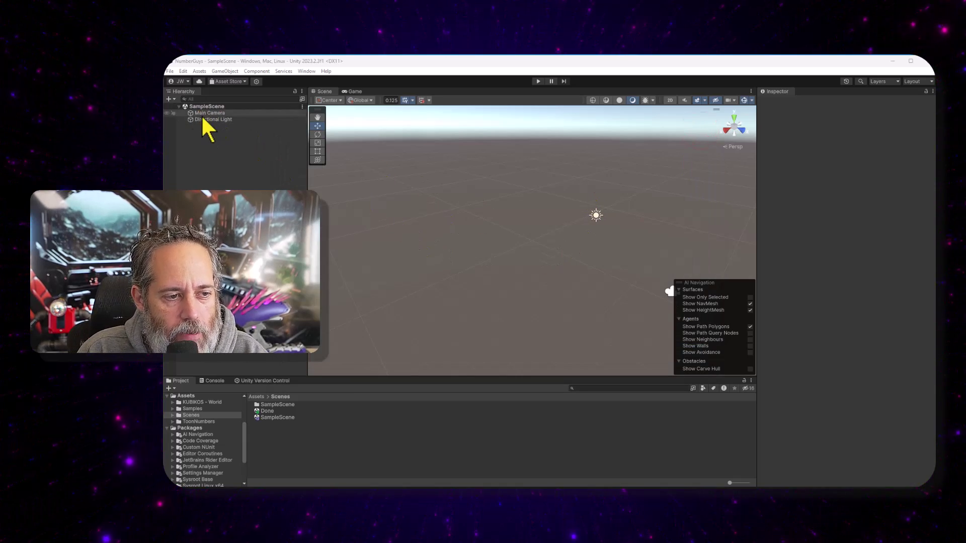
Add a Plane to SampleScene and set its X and Z scale to 10.
{"action": "right_click_drag", "start_coordinate": [416, 273], "coordinate": [544, 271]}
{"action": "scroll", "coordinate": [544, 271], "scroll_direction": "up", "scroll_amount": 1}
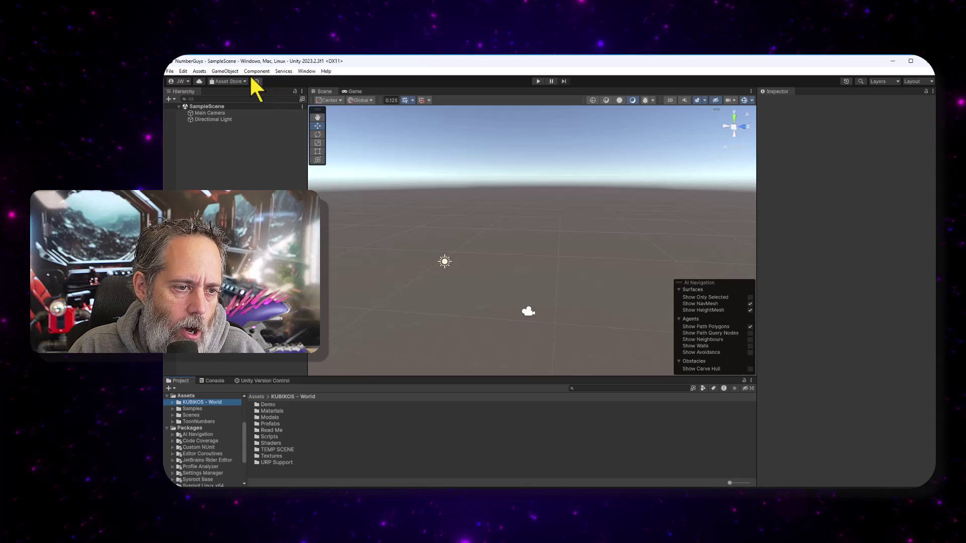
{"action": "left_click", "coordinate": [225, 71]}
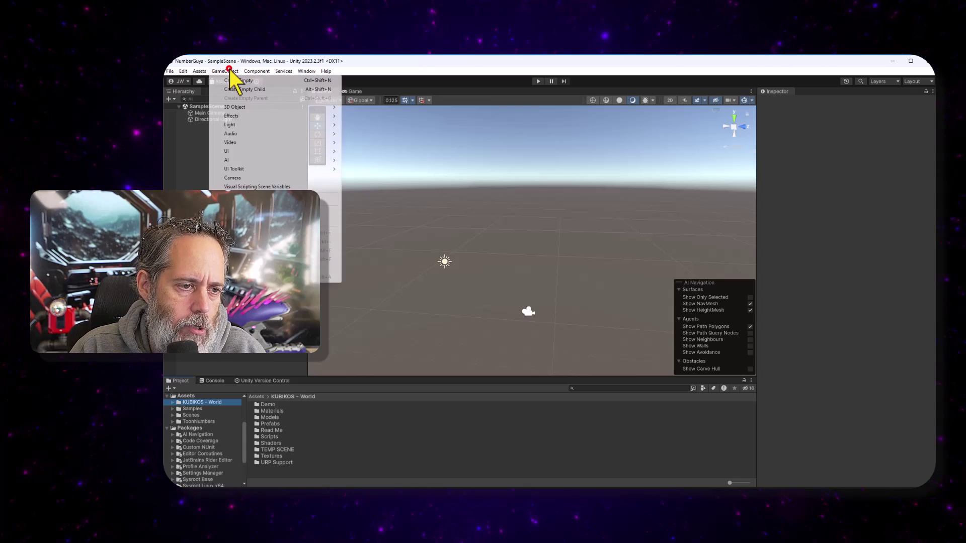
{"action": "mouse_move", "coordinate": [240, 114]}
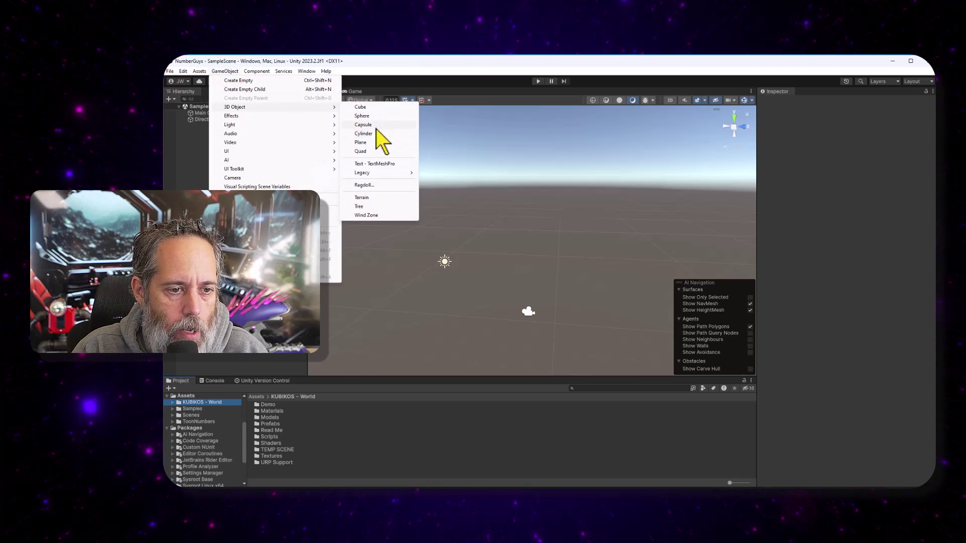
{"action": "left_click", "coordinate": [361, 143]}
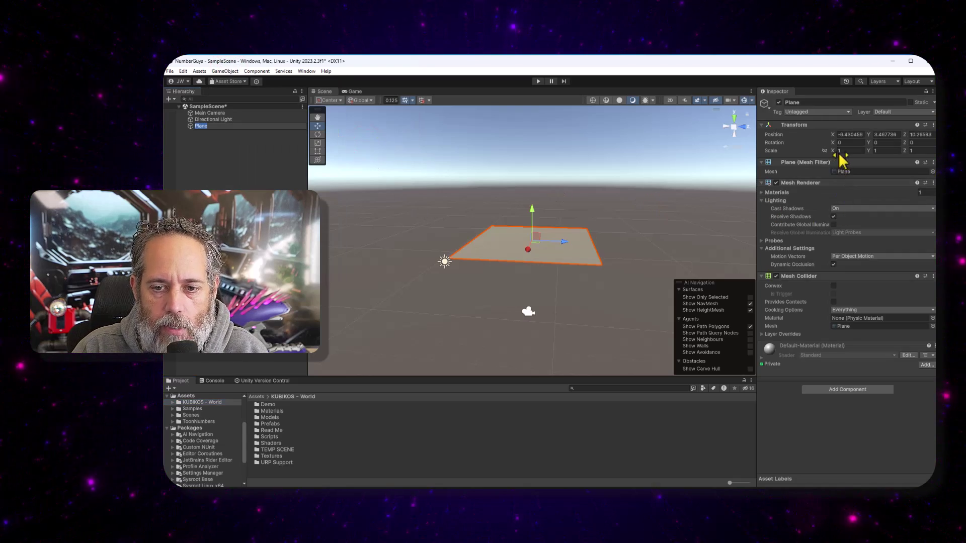
{"action": "type", "text": "10"}
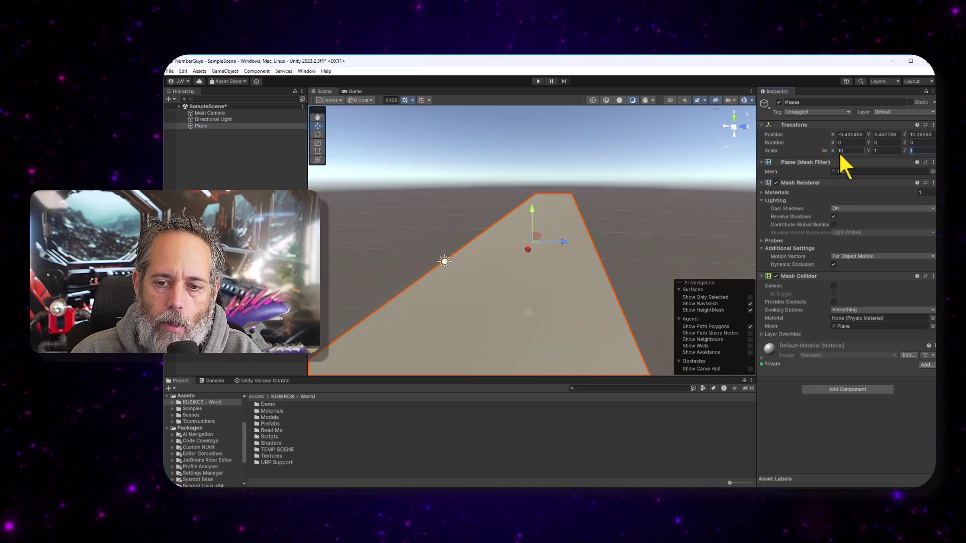
{"action": "type", "text": "10"}
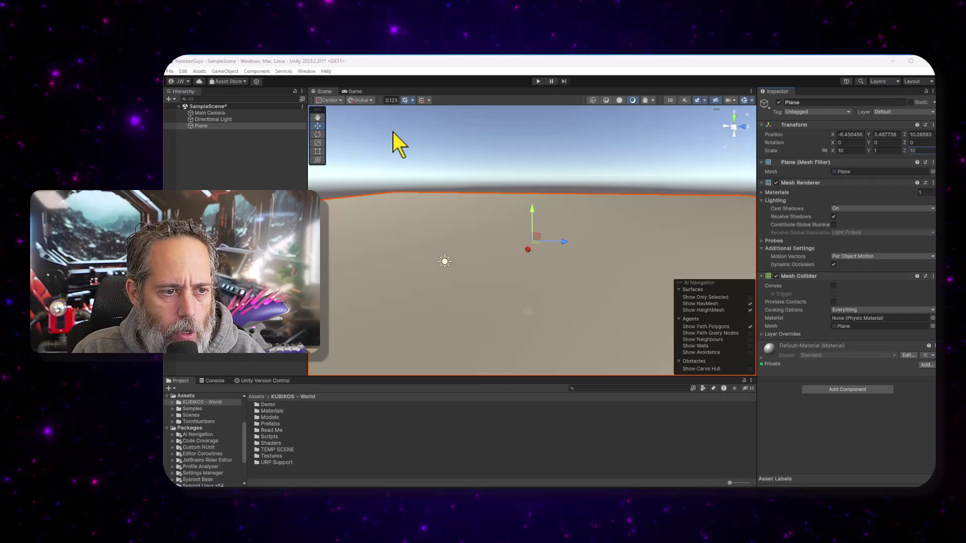
Create a Capsule and rename it to 1 in the Hierarchy.
{"action": "left_click", "coordinate": [225, 71]}
{"action": "mouse_move", "coordinate": [252, 106]}
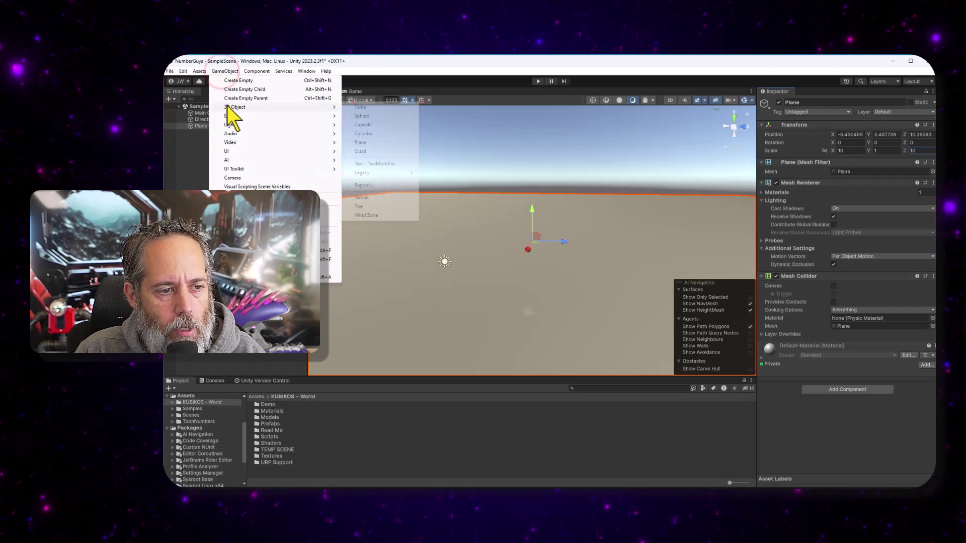
{"action": "left_click", "coordinate": [371, 124]}
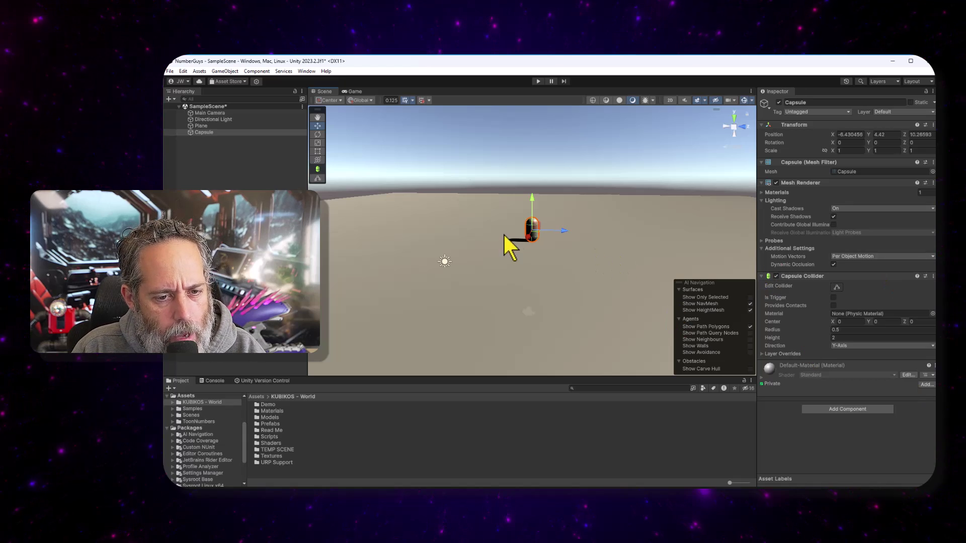
{"action": "left_click", "coordinate": [261, 131]}
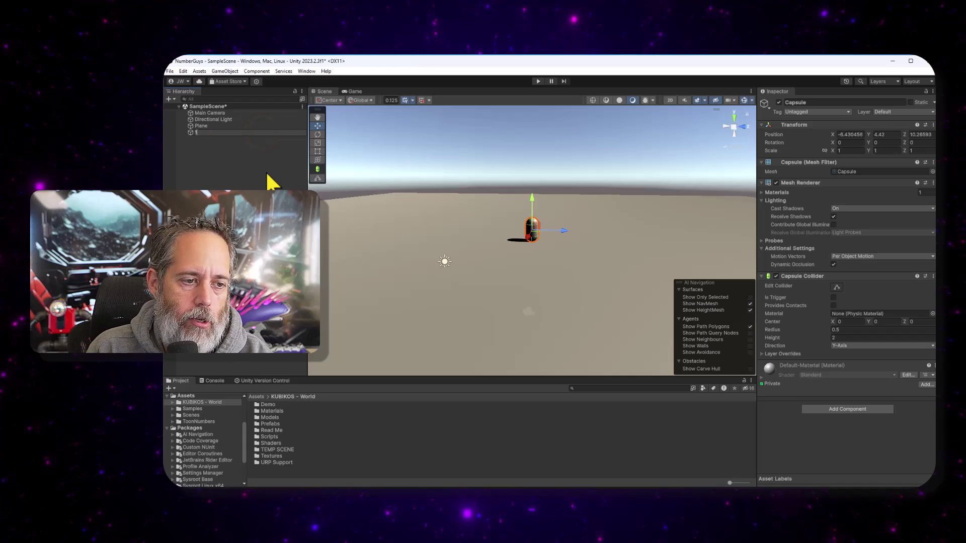
{"action": "key", "text": "Return"}
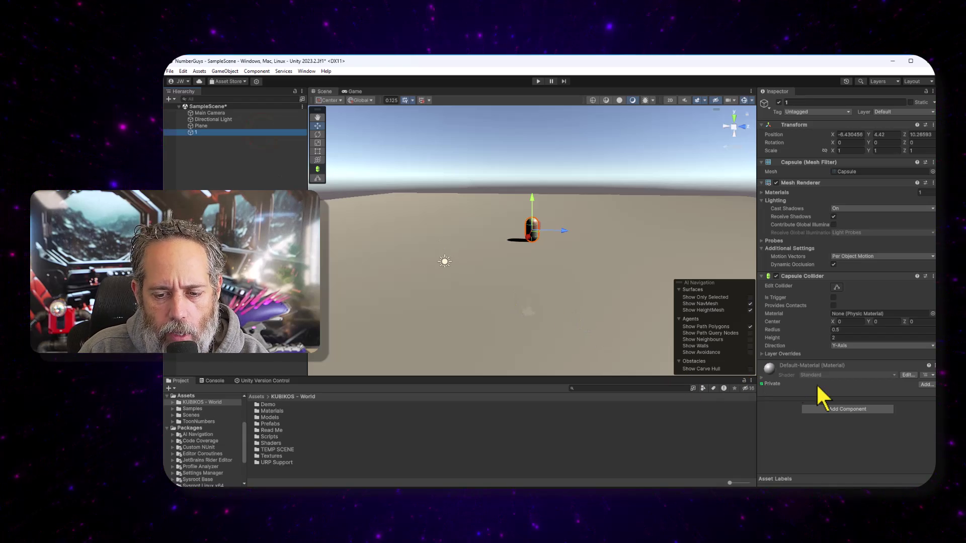
Attach the Number script component to capsule 1.
{"action": "left_click", "coordinate": [828, 409]}
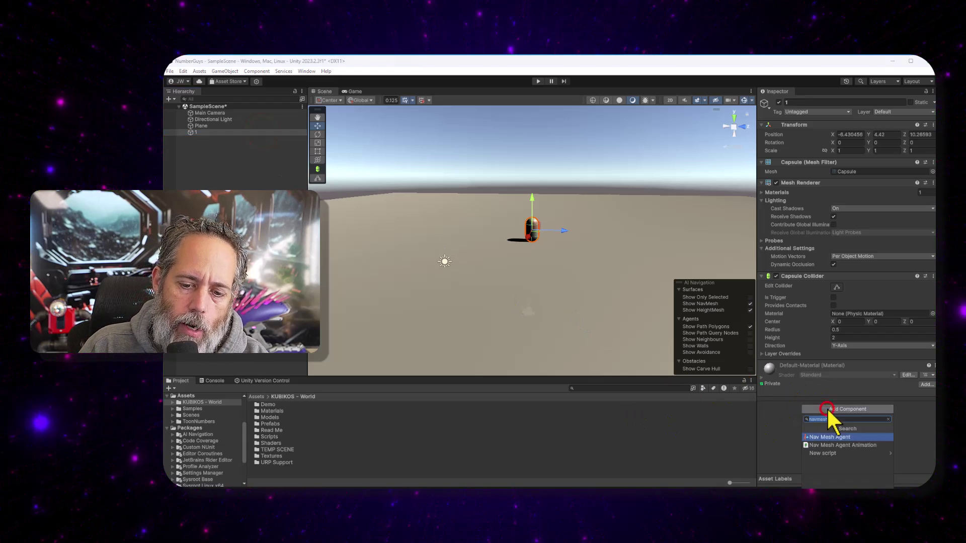
{"action": "type", "text": "NUM"}
{"action": "key", "text": "Return"}
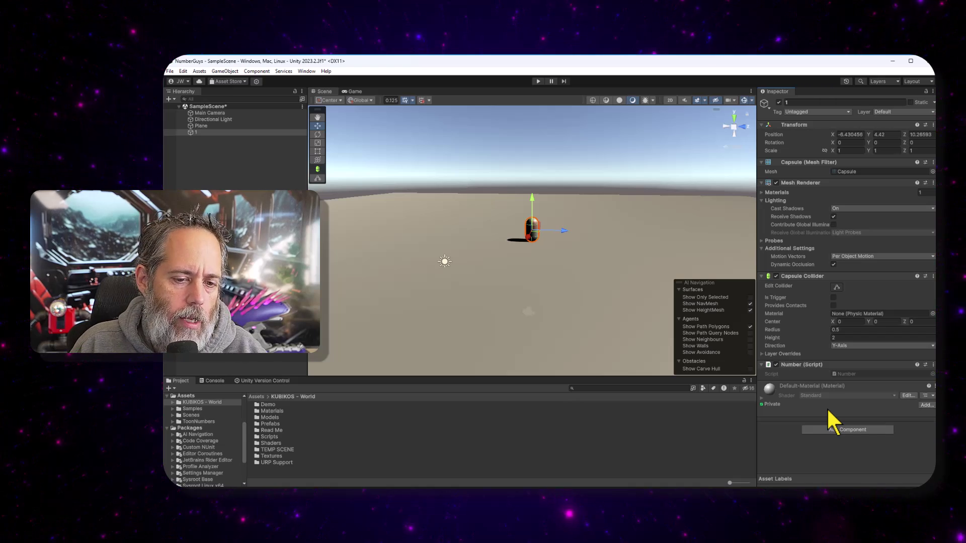
Dock the Game view to the right of the Scene view.
{"action": "right_click_drag", "start_coordinate": [577, 252], "coordinate": [458, 145]}
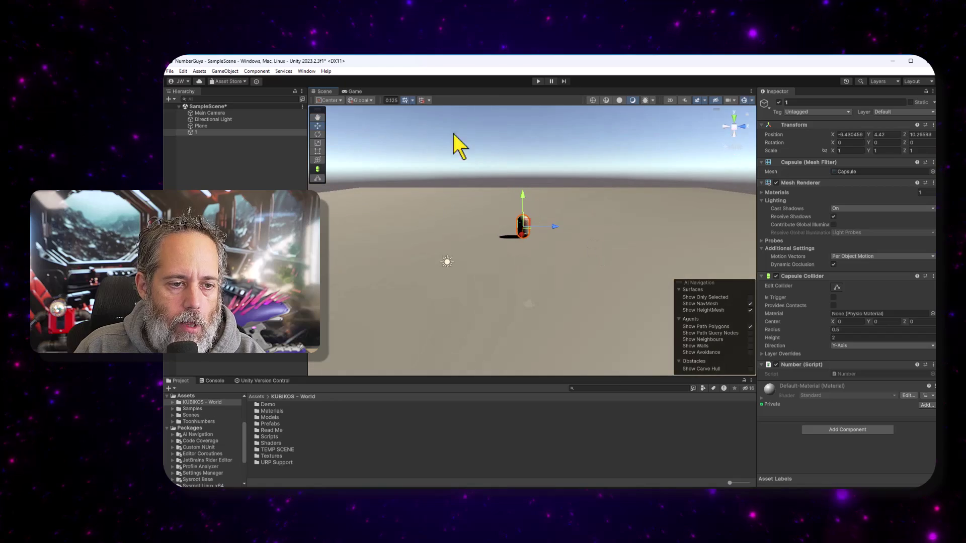
{"action": "left_click", "coordinate": [212, 112]}
{"action": "right_click_drag", "start_coordinate": [490, 221], "coordinate": [389, 297]}
{"action": "left_click_drag", "start_coordinate": [354, 91], "coordinate": [560, 255]}
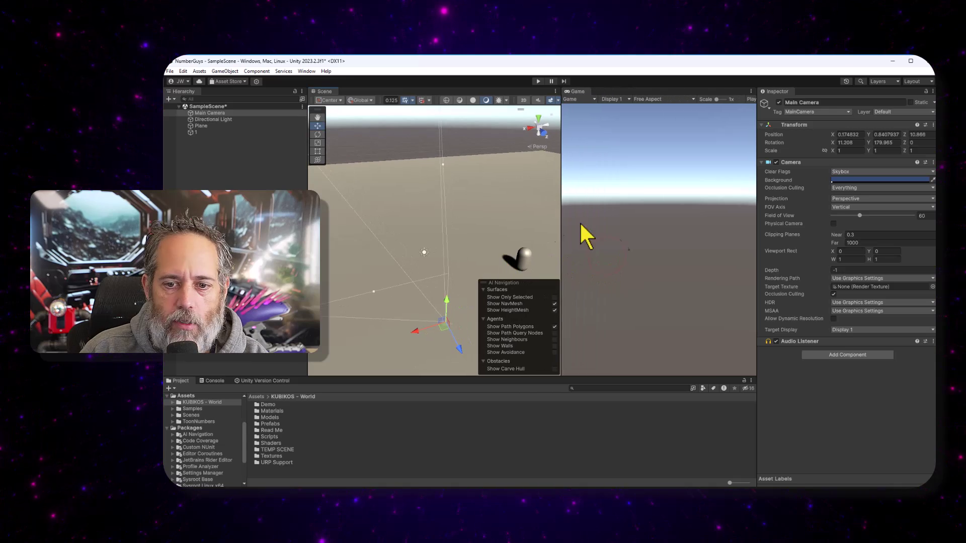
Raise the Main Camera above the ground and pull it back along Z.
{"action": "left_click_drag", "start_coordinate": [446, 301], "coordinate": [441, 213]}
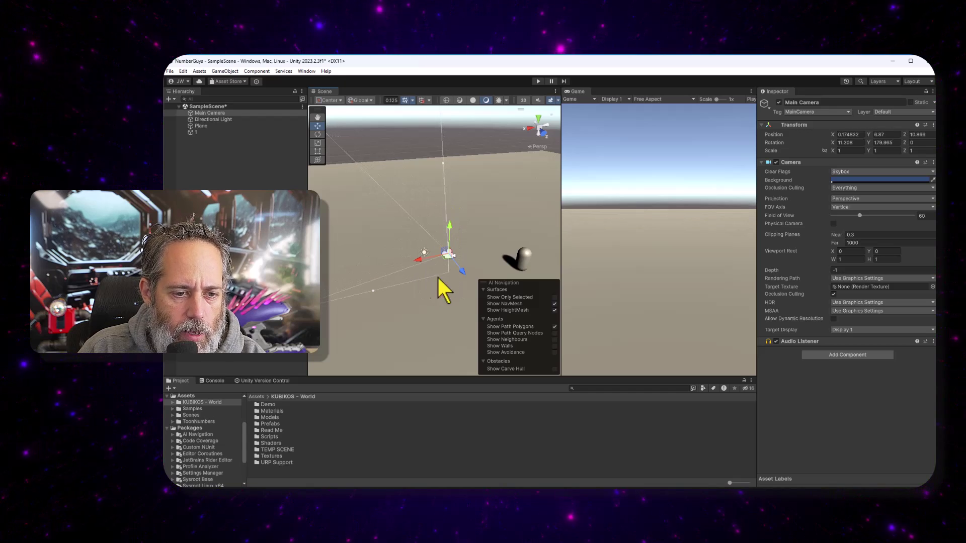
{"action": "left_click_drag", "start_coordinate": [463, 276], "coordinate": [591, 339]}
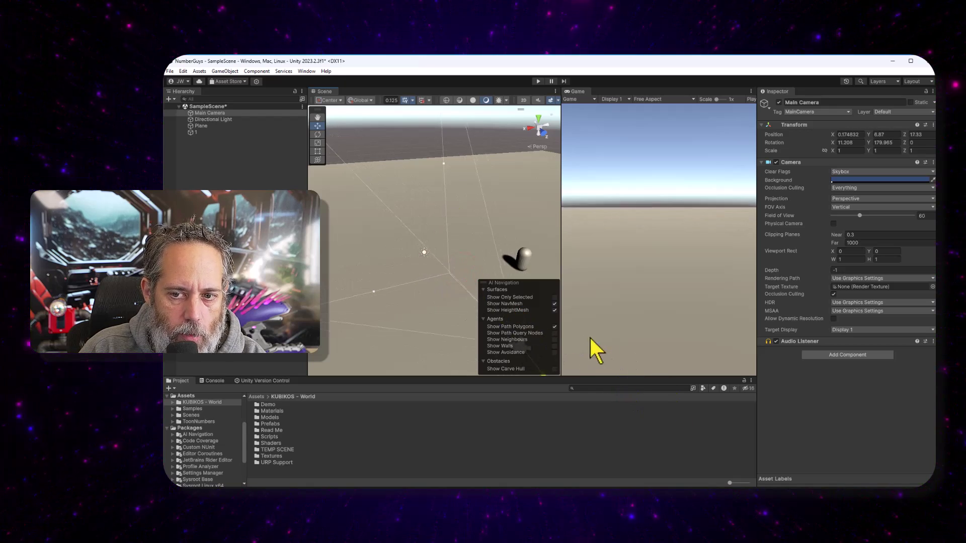
{"action": "left_click_drag", "start_coordinate": [629, 372], "coordinate": [591, 181]}
{"action": "right_click_drag", "start_coordinate": [556, 197], "coordinate": [500, 211]}
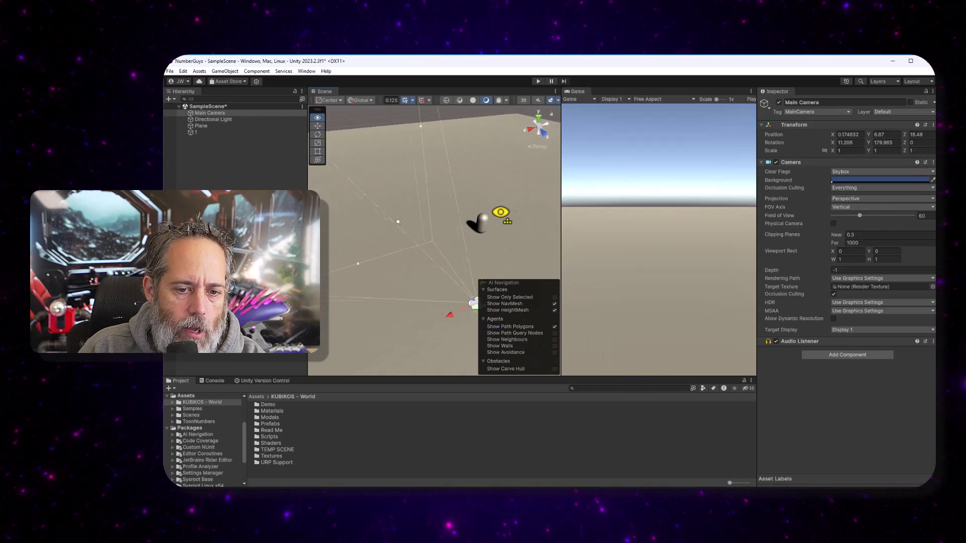
Move capsule 1 into the camera's view, then reopen SampleScene.
{"action": "left_click", "coordinate": [201, 125]}
{"action": "left_click", "coordinate": [207, 133]}
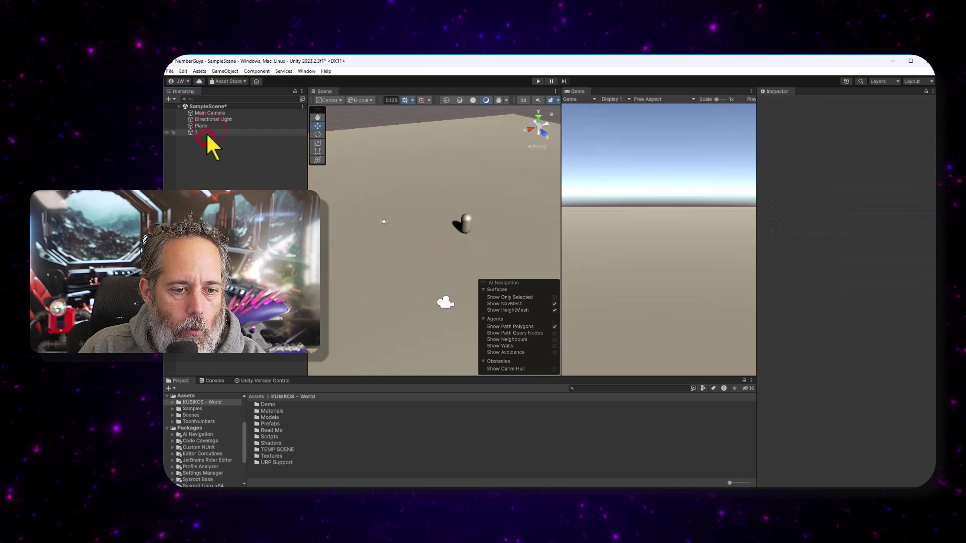
{"action": "left_click_drag", "start_coordinate": [462, 229], "coordinate": [315, 229]}
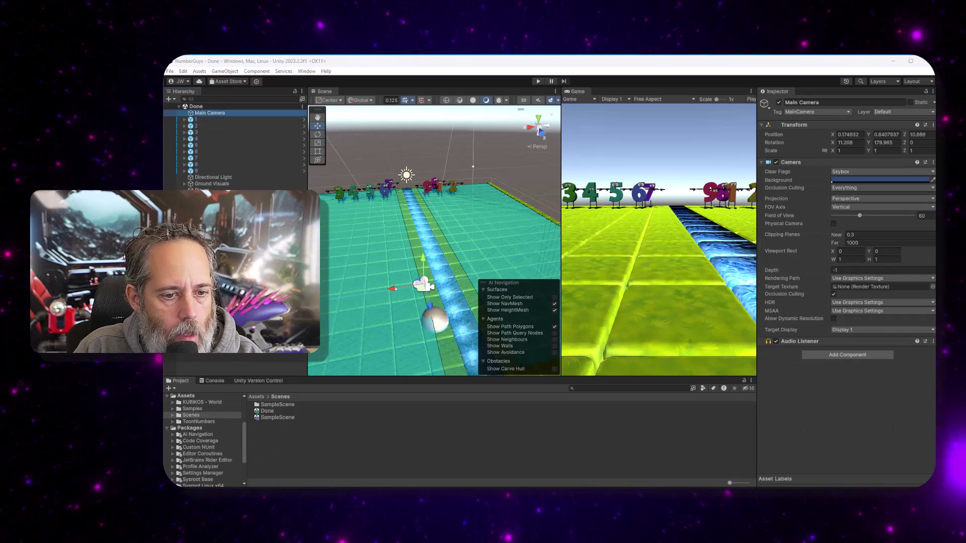
{"action": "right_click_drag", "start_coordinate": [459, 246], "coordinate": [429, 224]}
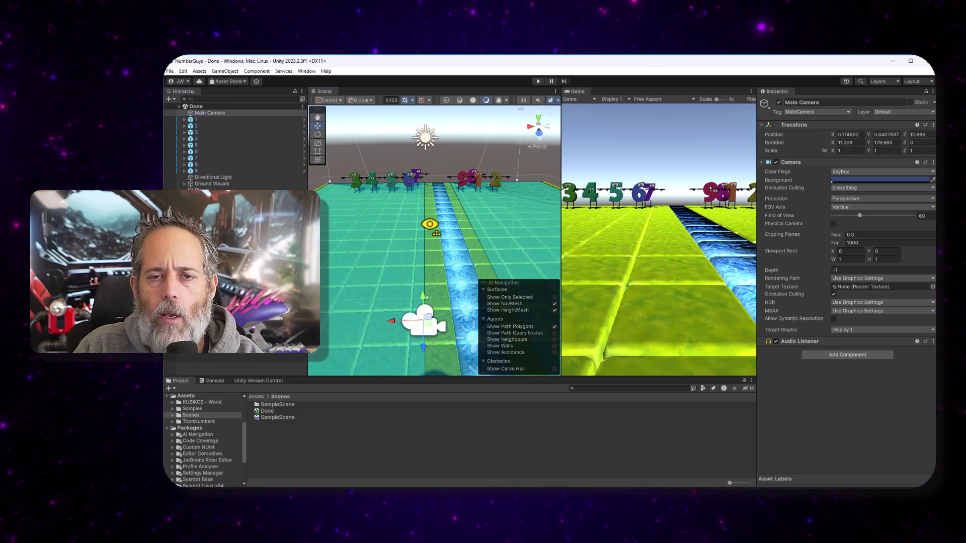
{"action": "double_click", "coordinate": [280, 418]}
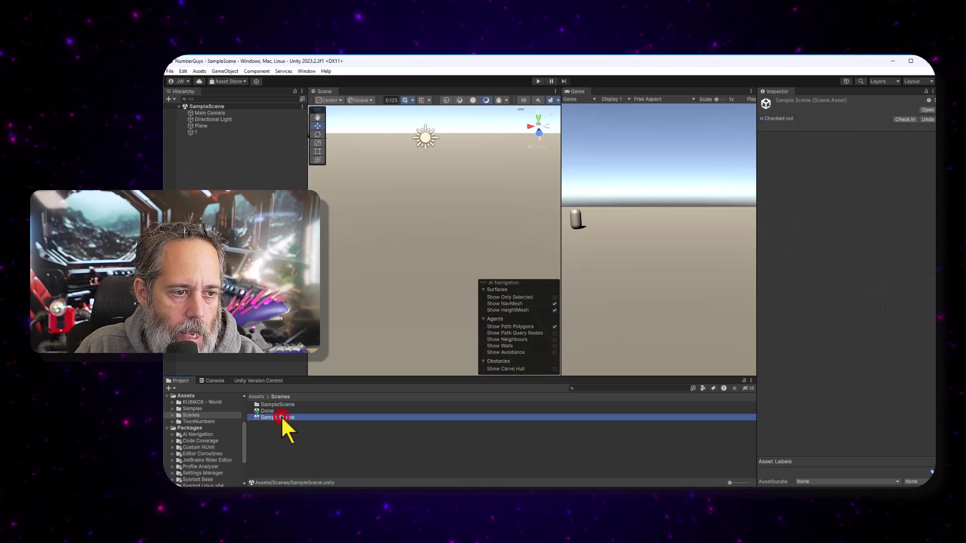
Duplicate capsule 1 into copies named 2 through 9.
{"action": "left_click", "coordinate": [202, 133]}
{"action": "mouse_move", "coordinate": [460, 217]}
{"action": "left_mouse_down", "text": "alt"}
{"action": "mouse_move", "coordinate": [354, 201]}
{"action": "mouse_move", "coordinate": [444, 231]}
{"action": "mouse_move", "coordinate": [465, 226]}
{"action": "left_mouse_up", "text": "alt"}
{"action": "key", "text": "ctrl+d"}
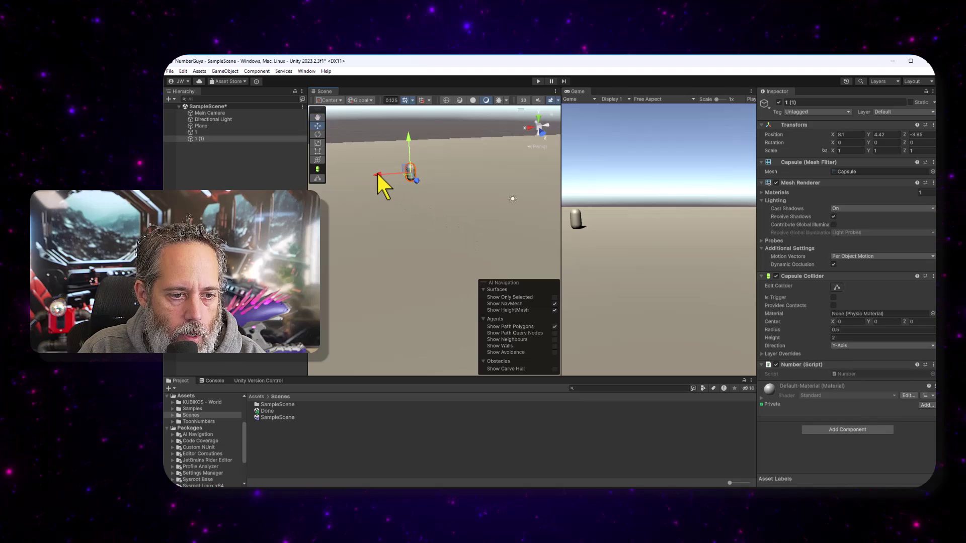
{"action": "left_click_drag", "start_coordinate": [376, 175], "coordinate": [392, 172]}
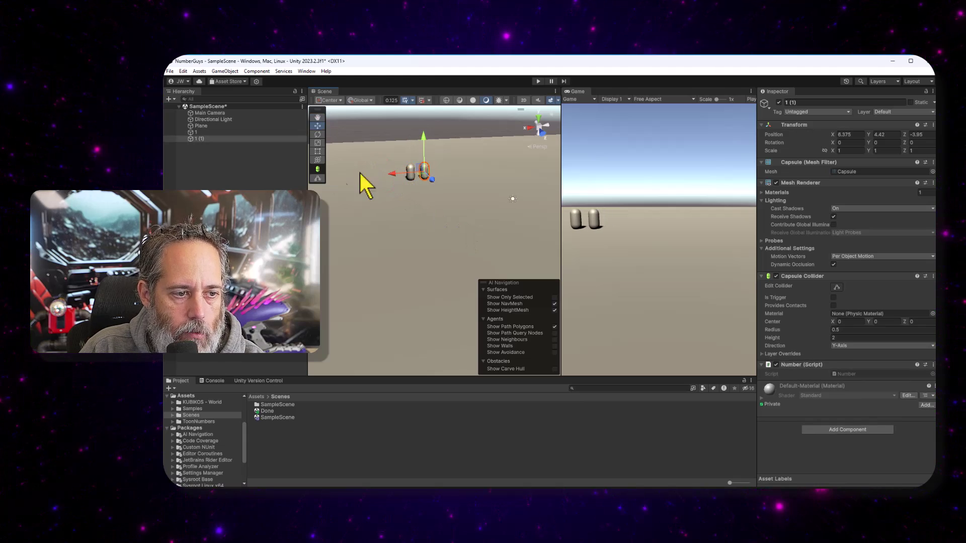
{"action": "left_click", "coordinate": [240, 138]}
{"action": "type", "text": "2"}
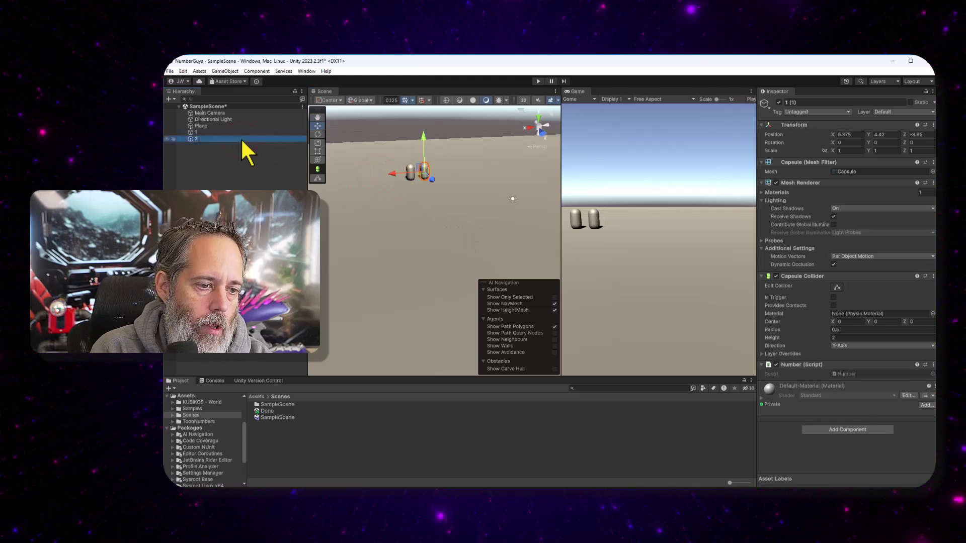
{"action": "key", "text": "Return"}
{"action": "key", "text": "ctrl+d"}
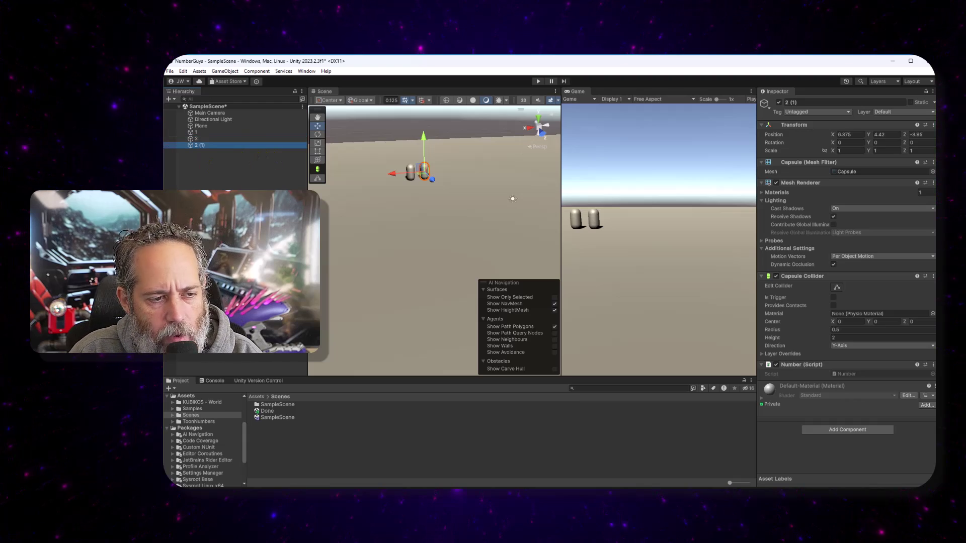
{"action": "key", "text": "ctrl+d"}
{"action": "key", "text": "ctrl+d"}
{"action": "key", "text": "ctrl+d"}
{"action": "key", "text": "ctrl+d"}
{"action": "key", "text": "ctrl+d"}
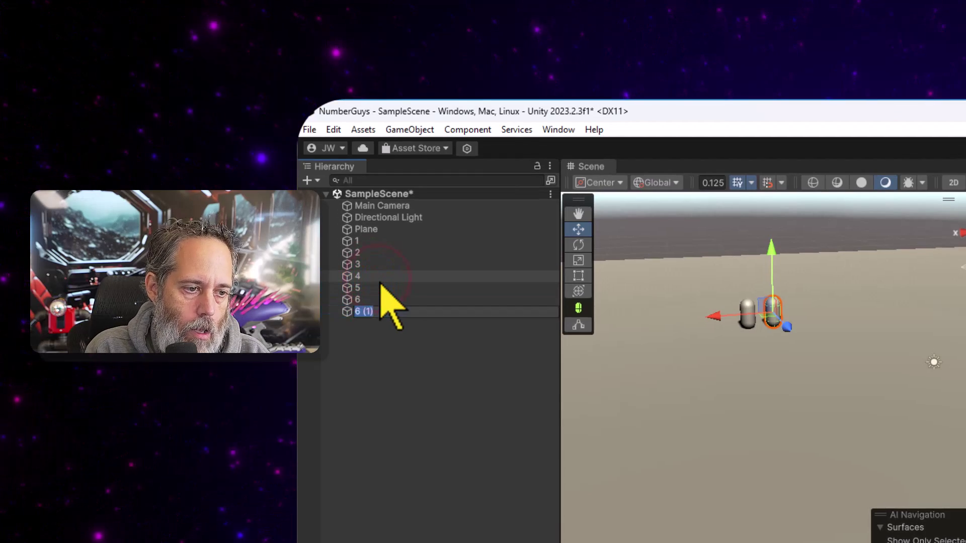
{"action": "key", "text": "ctrl+d"}
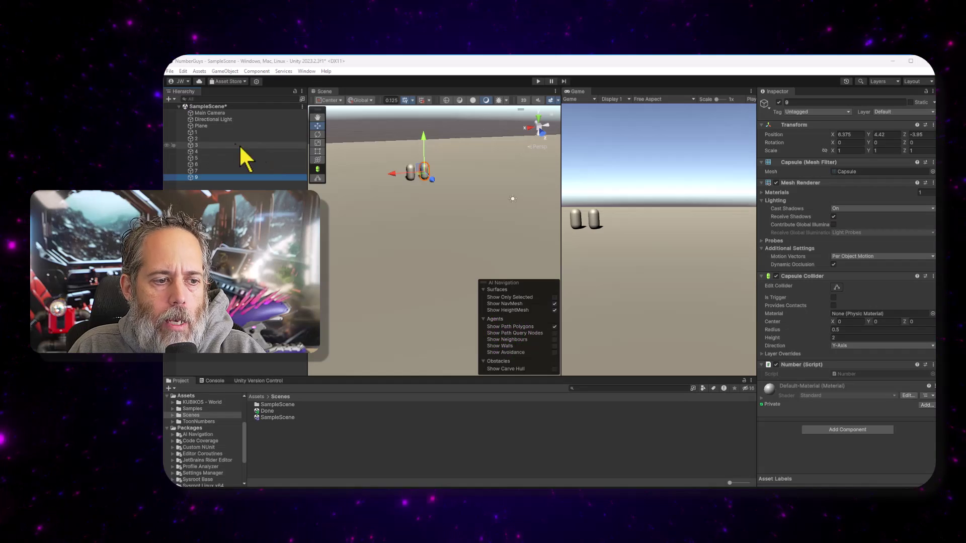
Spread all nine capsules evenly in a row with Position X set to L(-5,5).
{"action": "left_click", "coordinate": [198, 131], "text": "shift"}
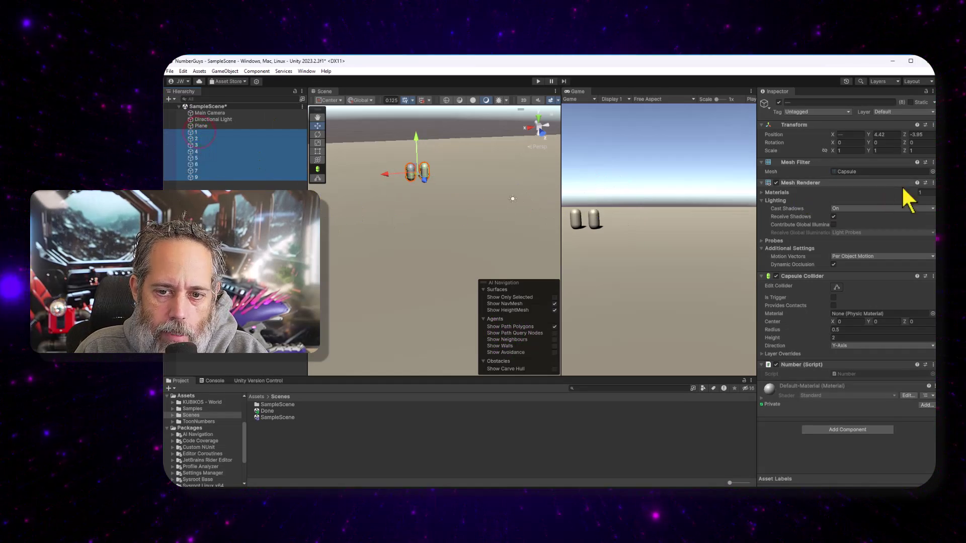
{"action": "left_click", "coordinate": [850, 134]}
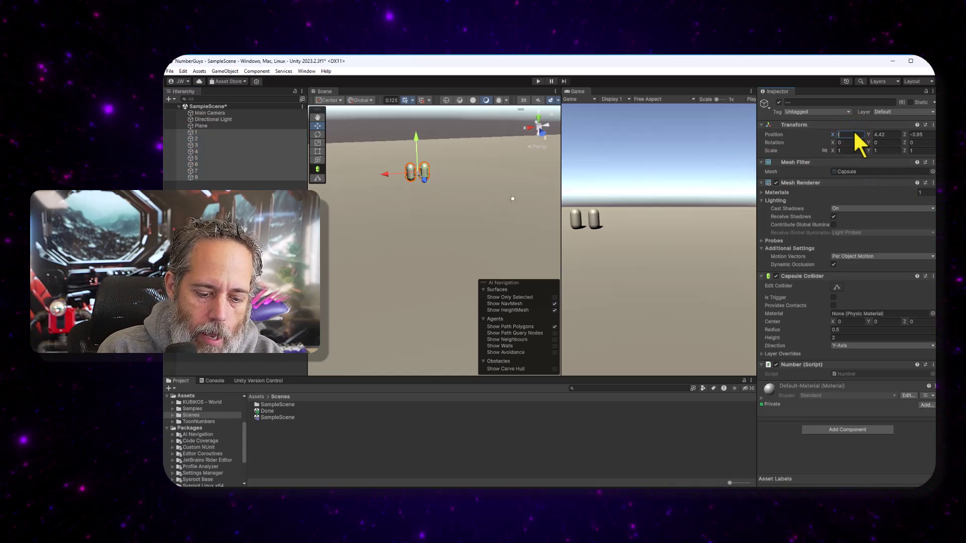
{"action": "type", "text": "1"}
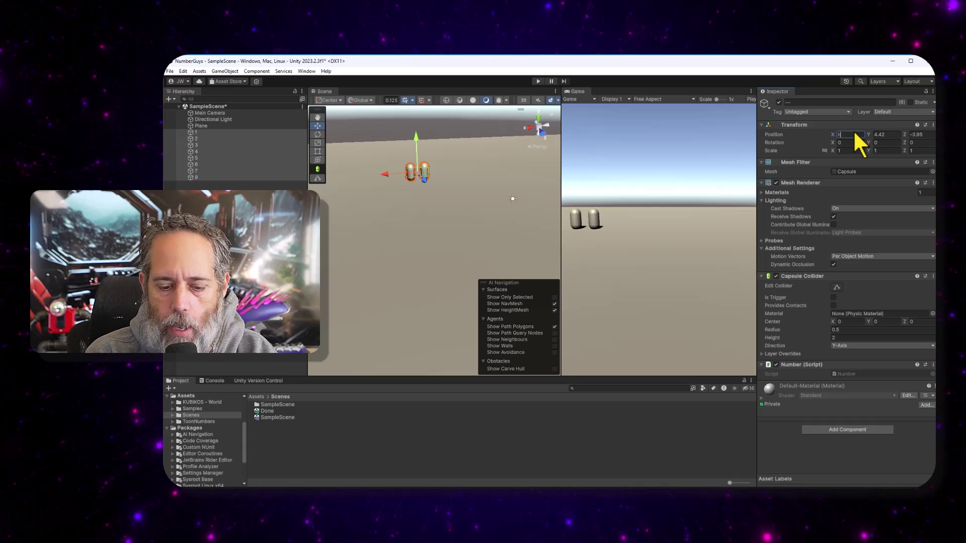
{"action": "type", "text": "(-5,5)"}
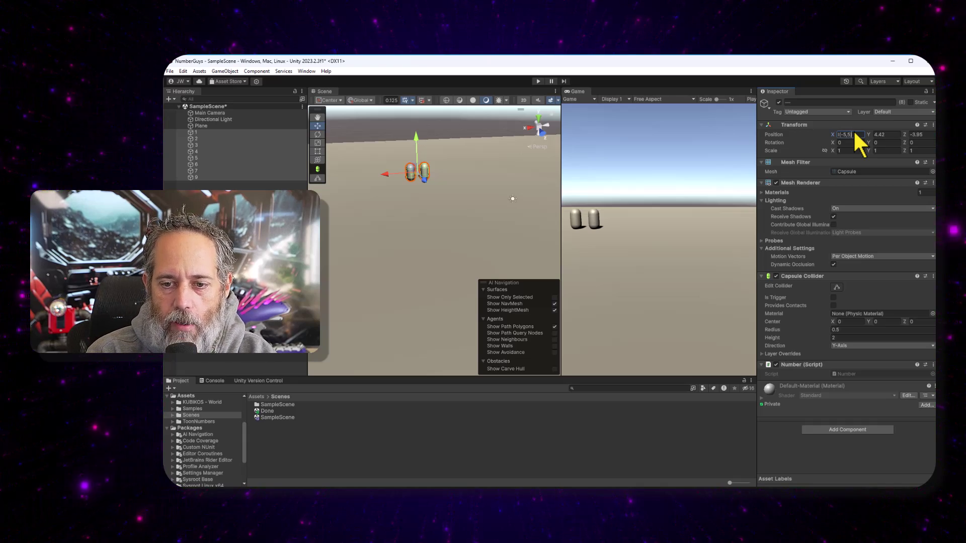
{"action": "key", "text": "Return"}
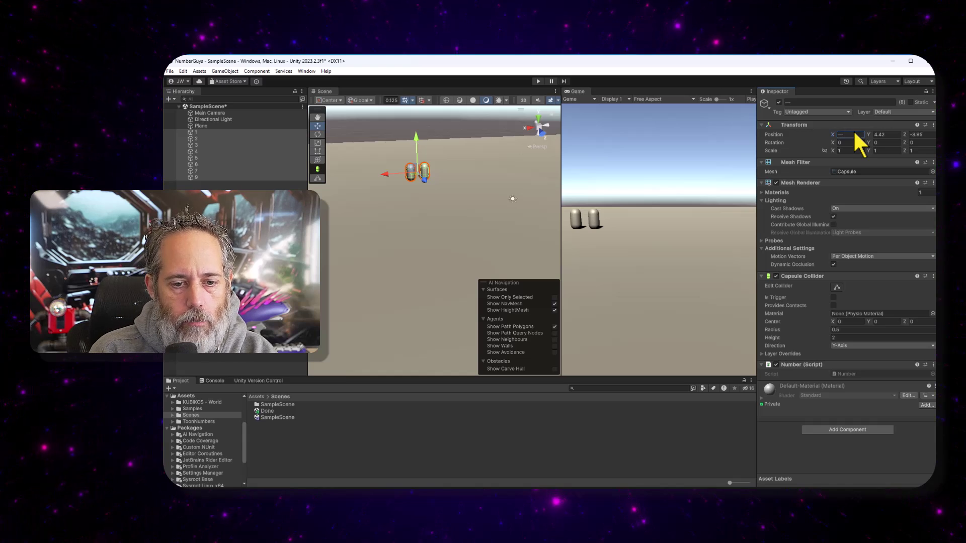
{"action": "left_click", "coordinate": [850, 135]}
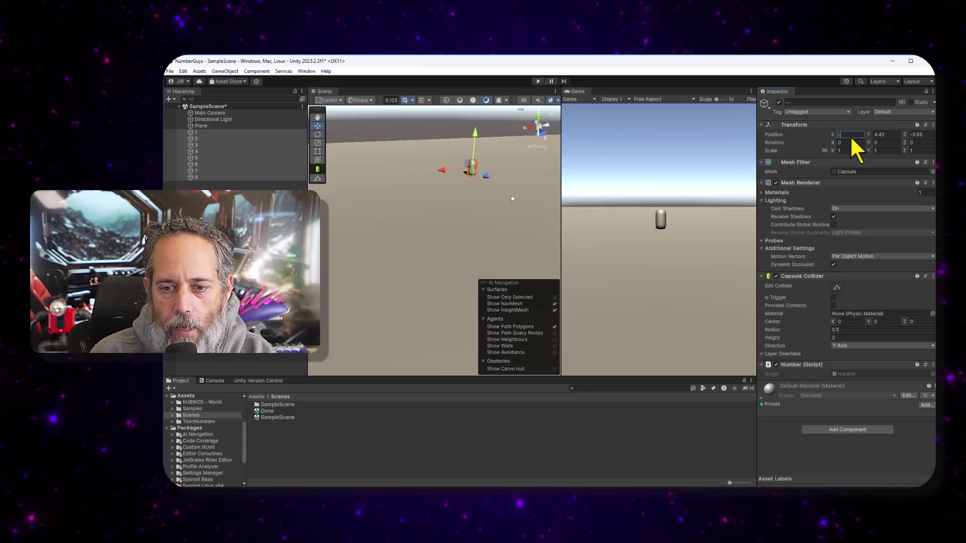
{"action": "type", "text": "L(-5,5)"}
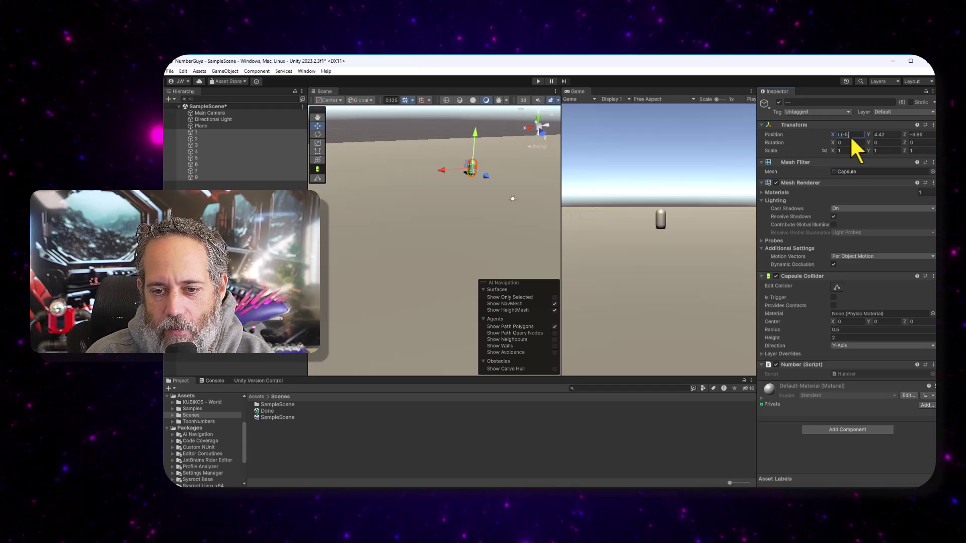
{"action": "key", "text": "Return"}
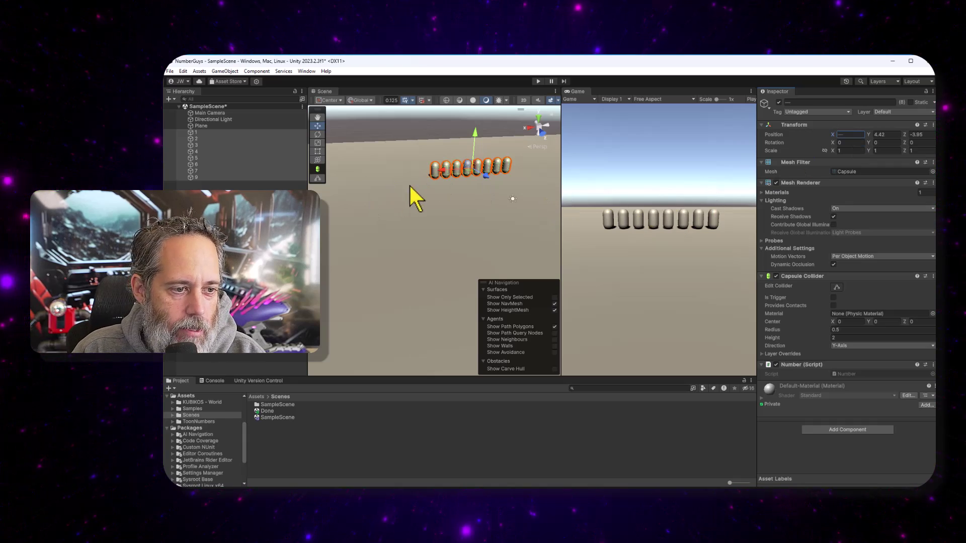
{"action": "right_click_drag", "start_coordinate": [442, 254], "coordinate": [441, 227]}
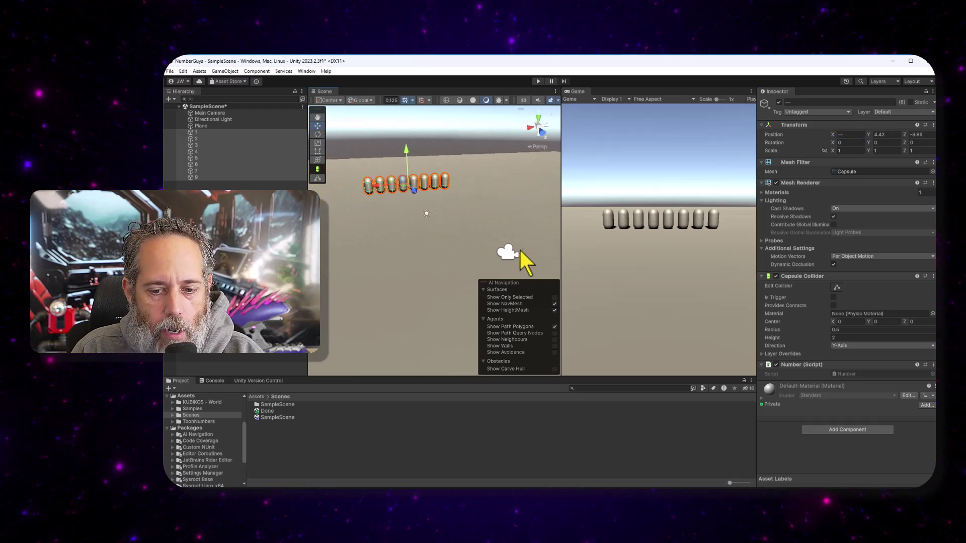
{"action": "left_click", "coordinate": [282, 211]}
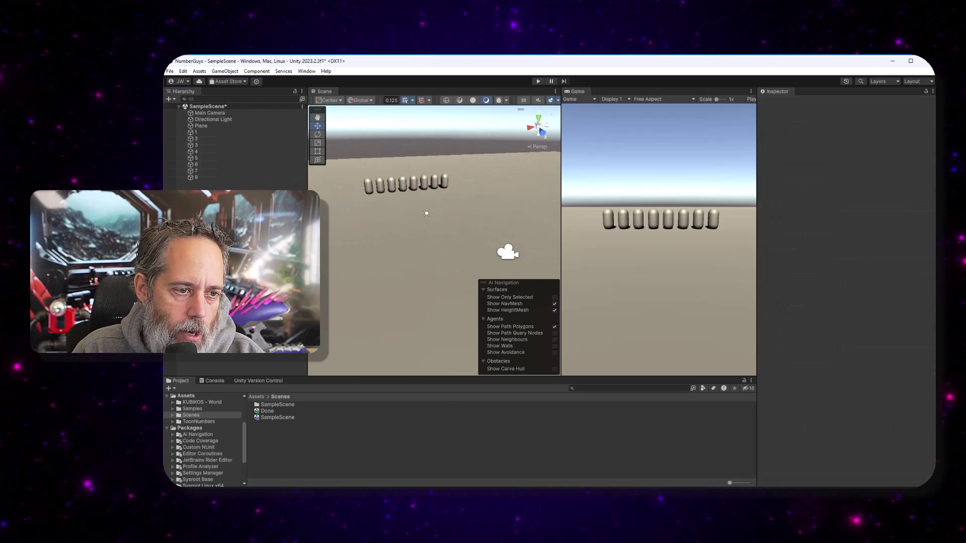
Create a Sphere and move it up and forward into the camera's view.
{"action": "left_click", "coordinate": [225, 72]}
{"action": "left_click", "coordinate": [235, 106]}
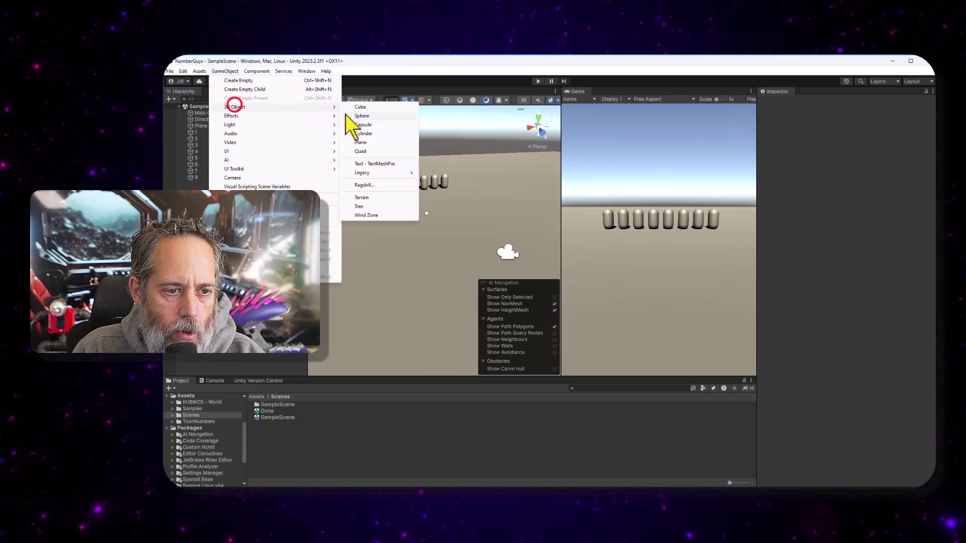
{"action": "left_click", "coordinate": [362, 117]}
{"action": "key", "text": "f"}
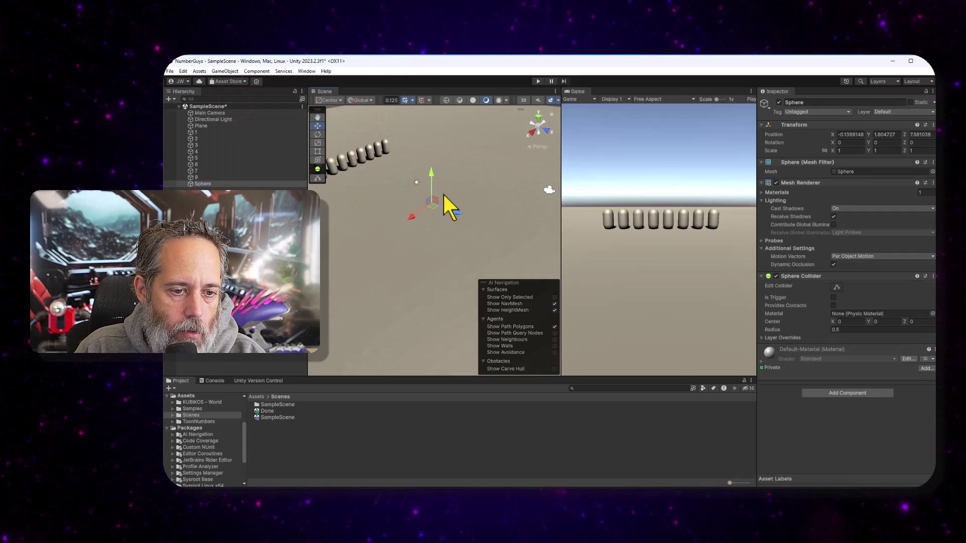
{"action": "left_click_drag", "start_coordinate": [435, 200], "coordinate": [516, 220]}
Attach the Player script to the sphere.
{"action": "left_click", "coordinate": [847, 393]}
{"action": "type", "text": "p"}
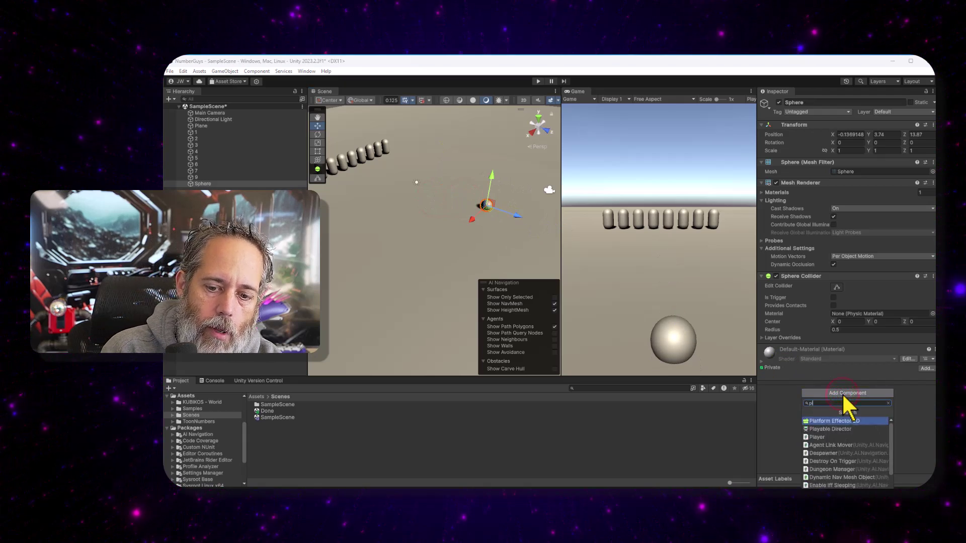
{"action": "type", "text": "layer"}
{"action": "key", "text": "Return"}
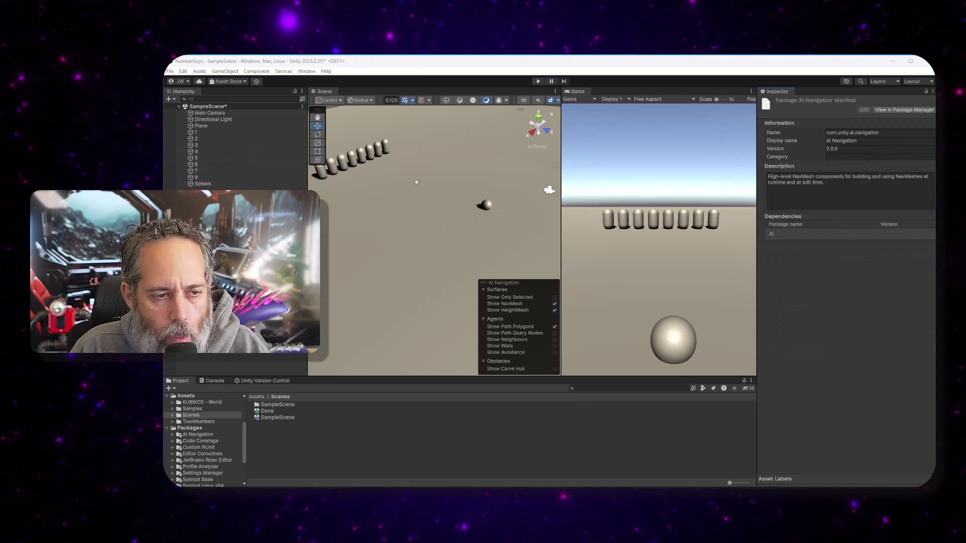
{"action": "left_click", "coordinate": [306, 71]}
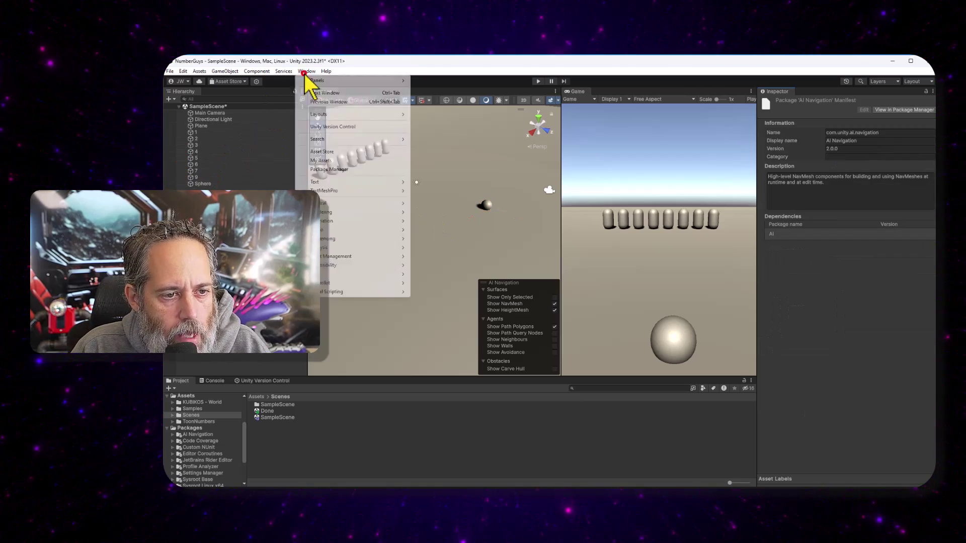
{"action": "left_click", "coordinate": [324, 169]}
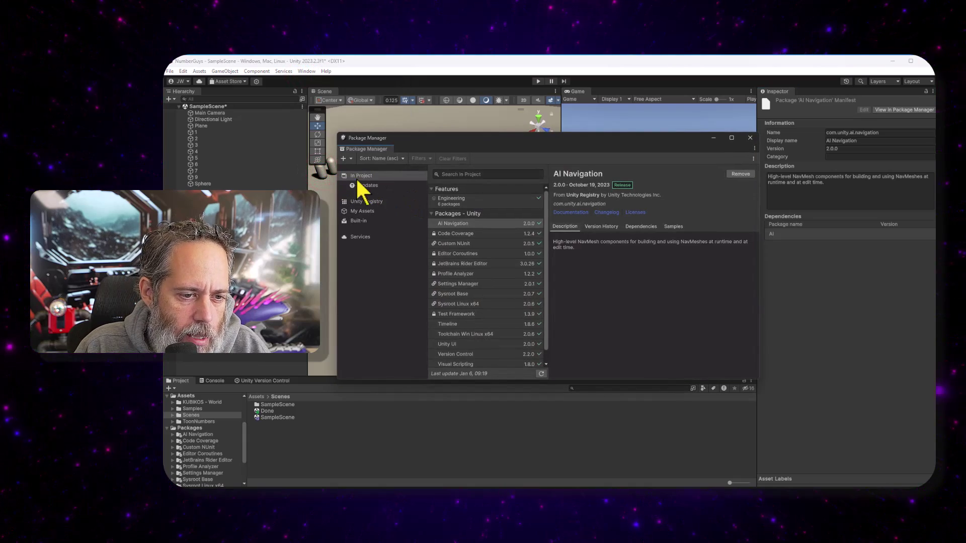
{"action": "left_click", "coordinate": [355, 201]}
{"action": "scroll", "coordinate": [474, 311], "scroll_direction": "down", "scroll_amount": 2}
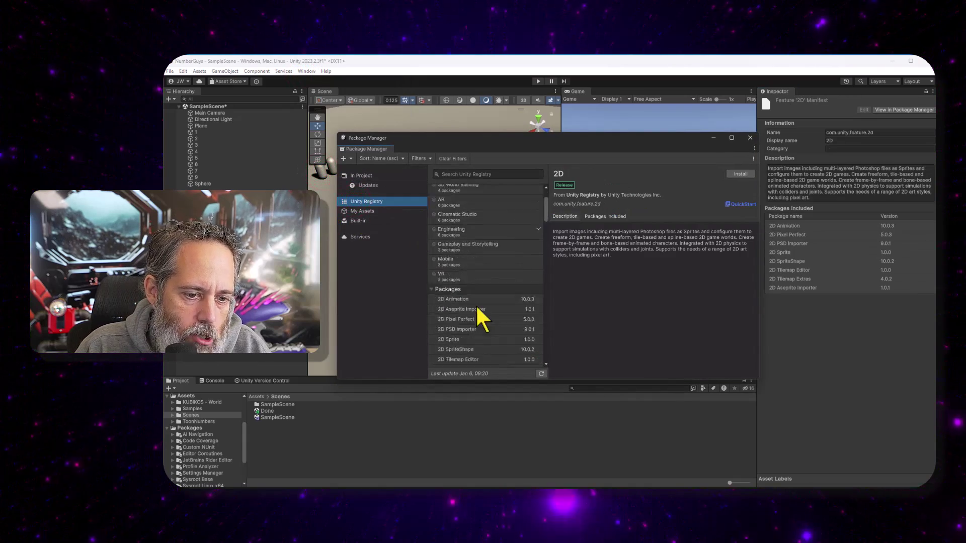
{"action": "scroll", "coordinate": [475, 308], "scroll_direction": "down", "scroll_amount": 4}
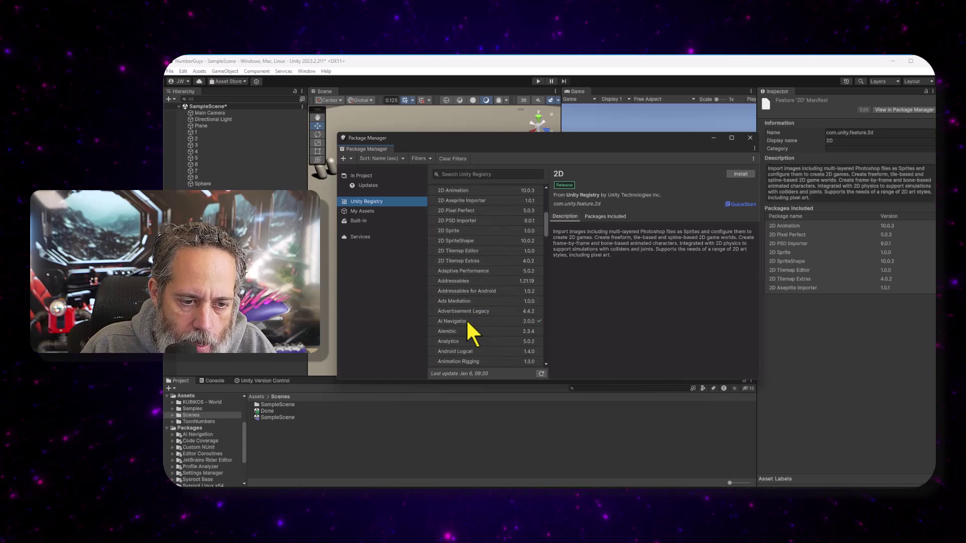
{"action": "left_click", "coordinate": [466, 321]}
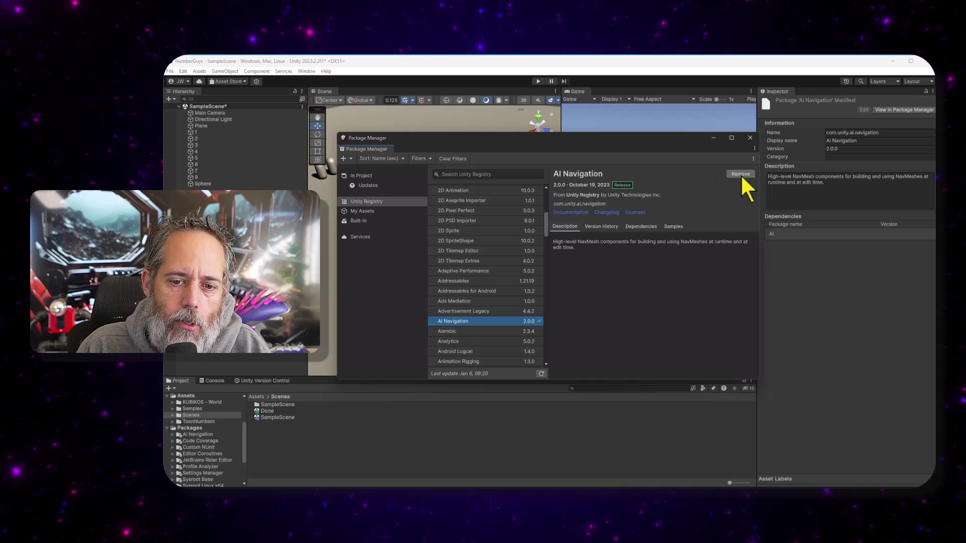
Close the Package Manager and add a Nav Mesh Agent to capsules 1–9.
{"action": "left_click", "coordinate": [751, 137]}
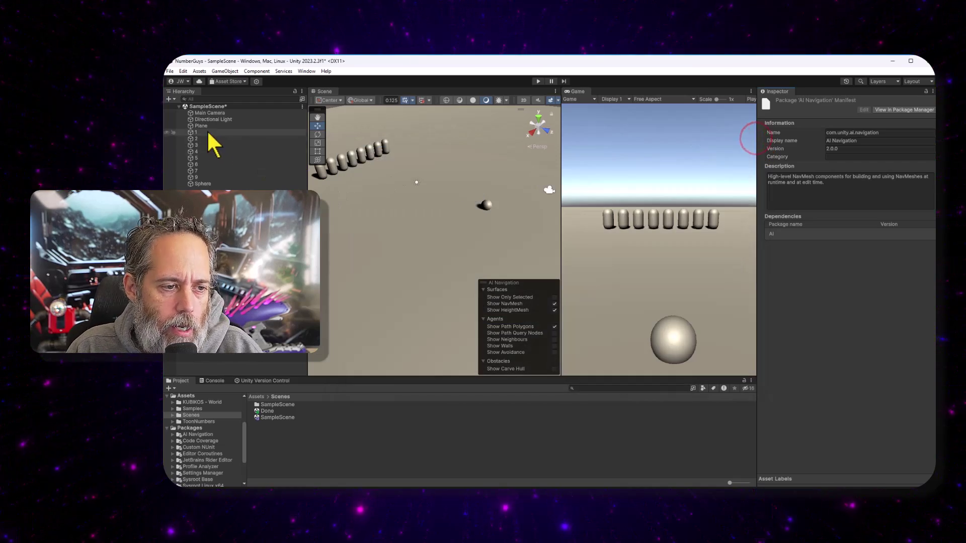
{"action": "left_click", "coordinate": [207, 131]}
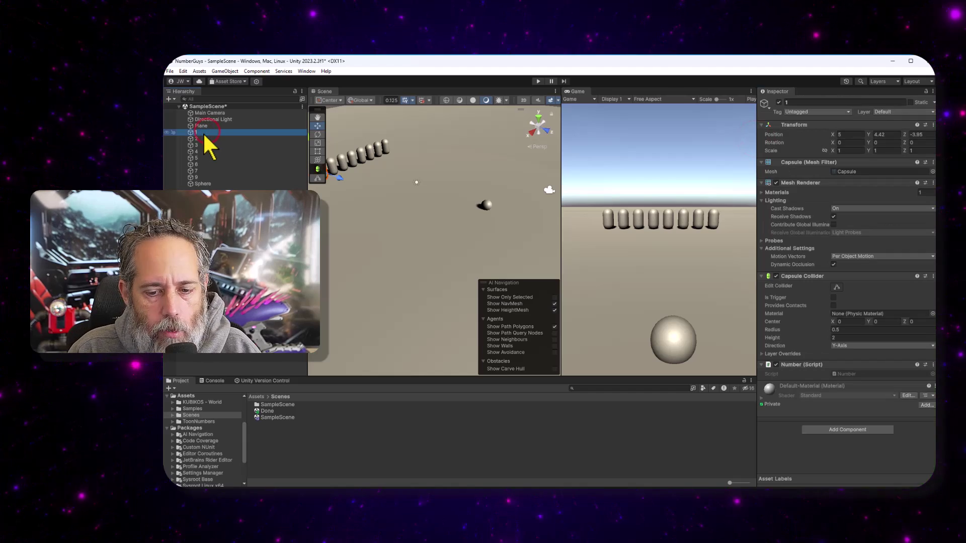
{"action": "left_click", "coordinate": [199, 177], "text": "shift"}
{"action": "left_click", "coordinate": [836, 431]}
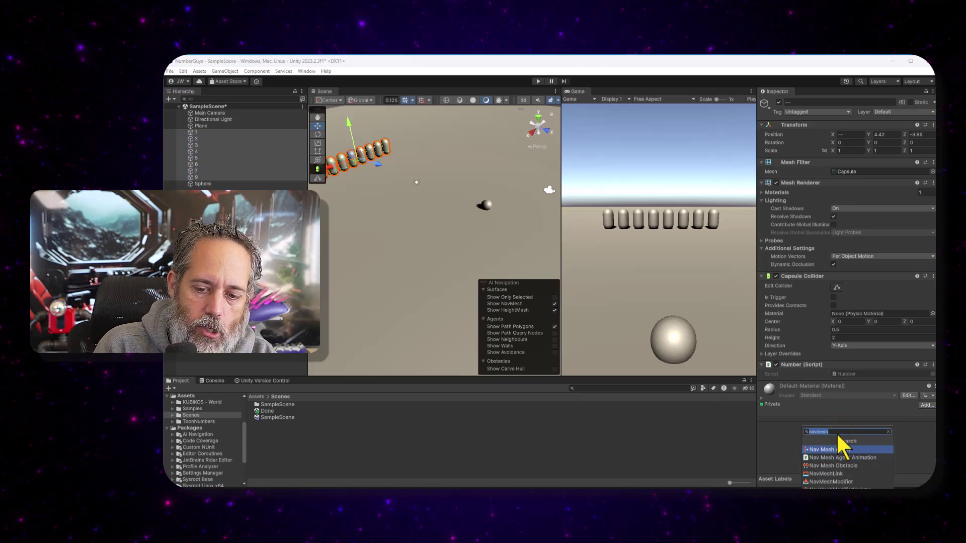
{"action": "key", "text": "Return"}
{"action": "scroll", "coordinate": [835, 398], "scroll_direction": "down", "scroll_amount": 5}
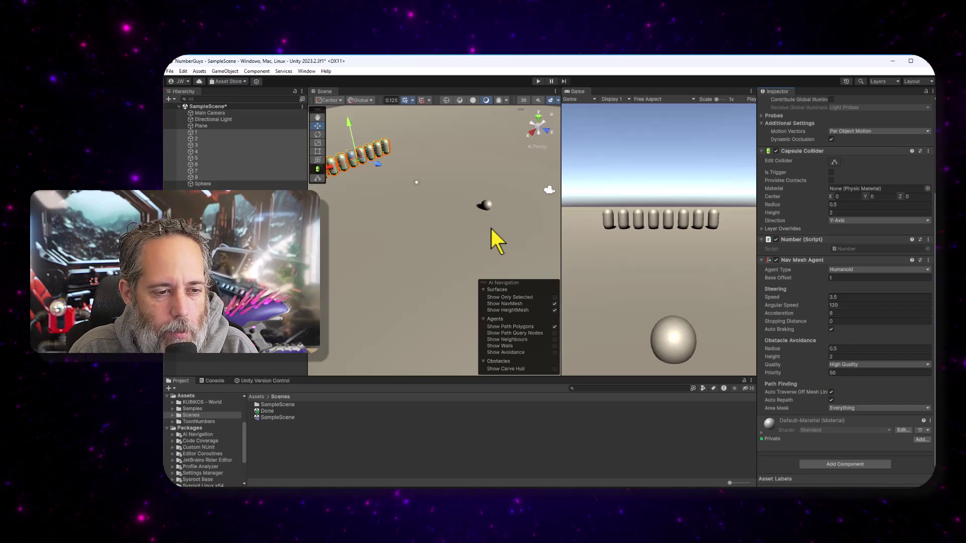
Add a NavMeshSurface component to the ground Plane.
{"action": "left_click", "coordinate": [410, 230]}
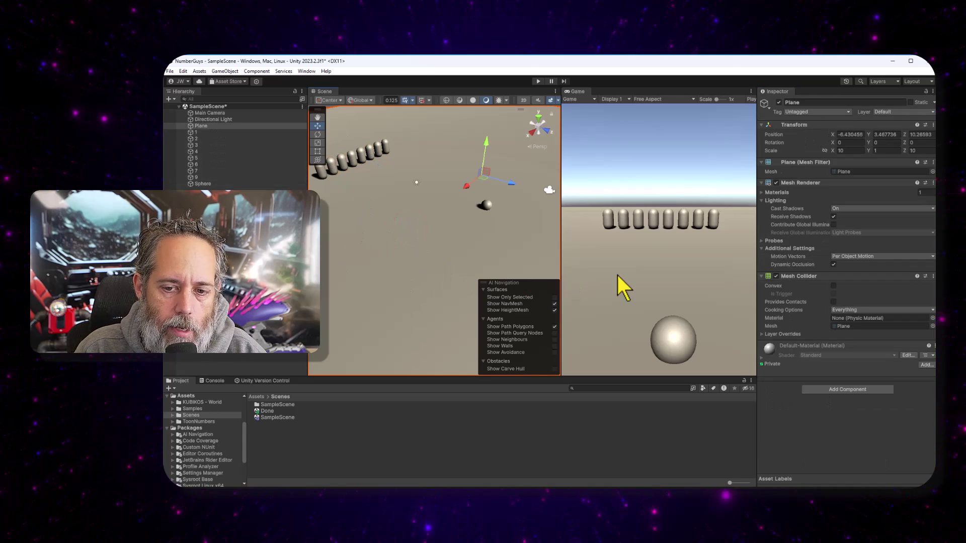
{"action": "left_click", "coordinate": [850, 389]}
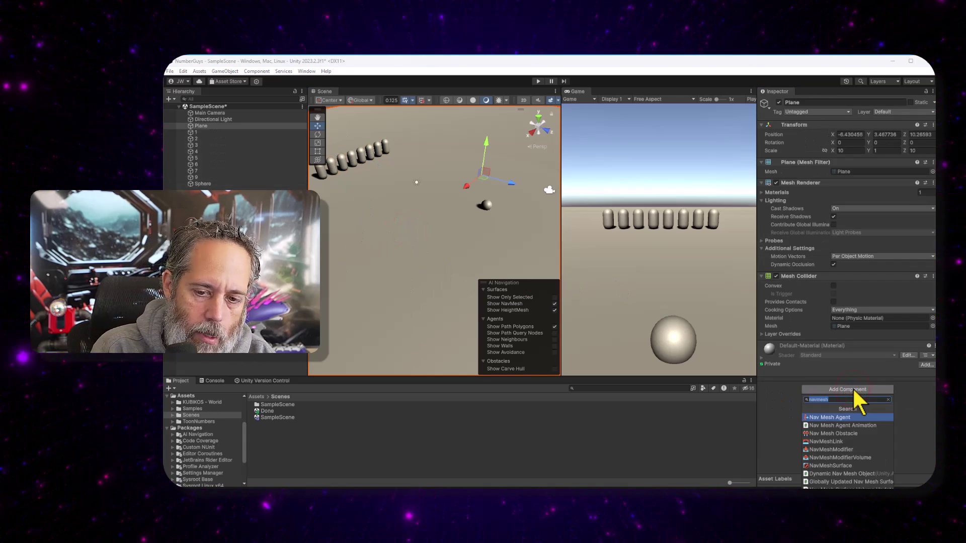
{"action": "type", "text": "nav sur"}
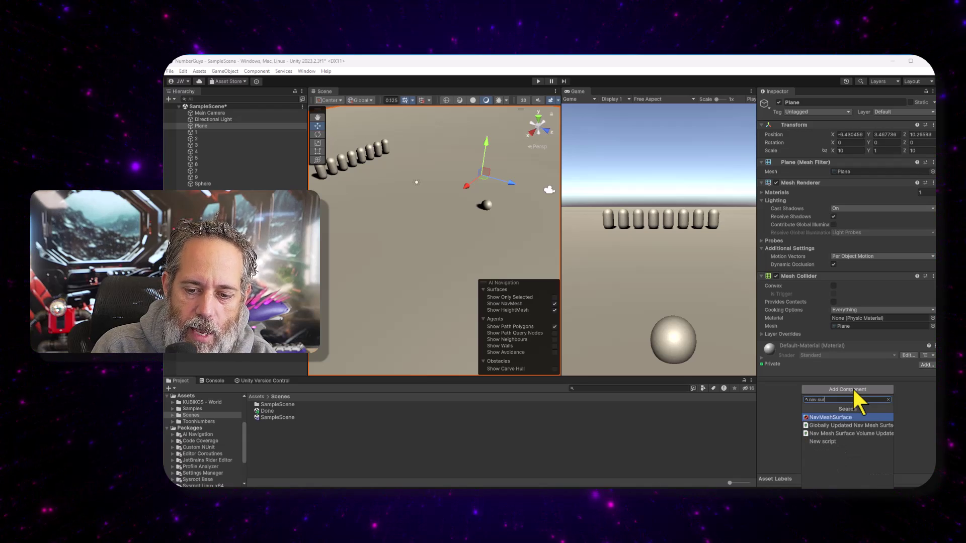
{"action": "key", "text": "Return"}
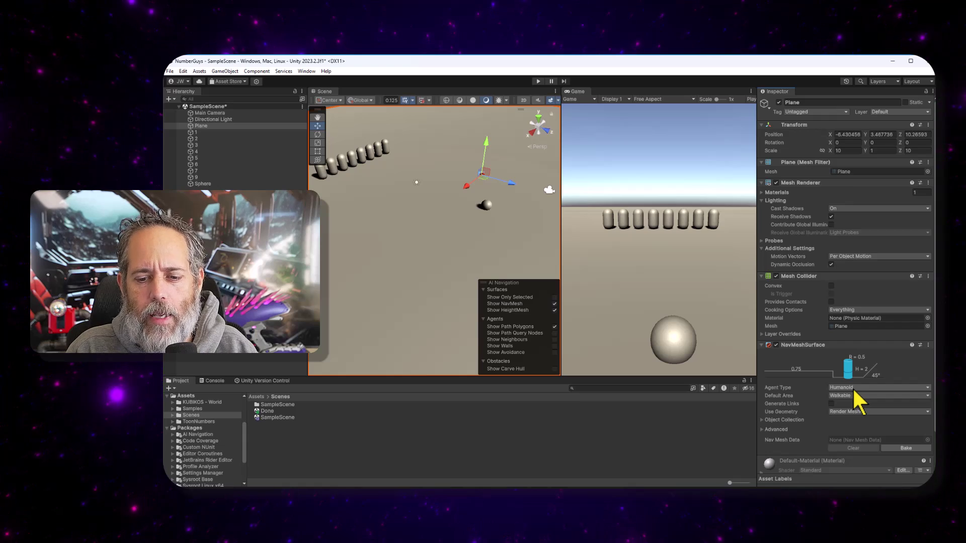
{"action": "scroll", "coordinate": [847, 352], "scroll_direction": "down", "scroll_amount": 2}
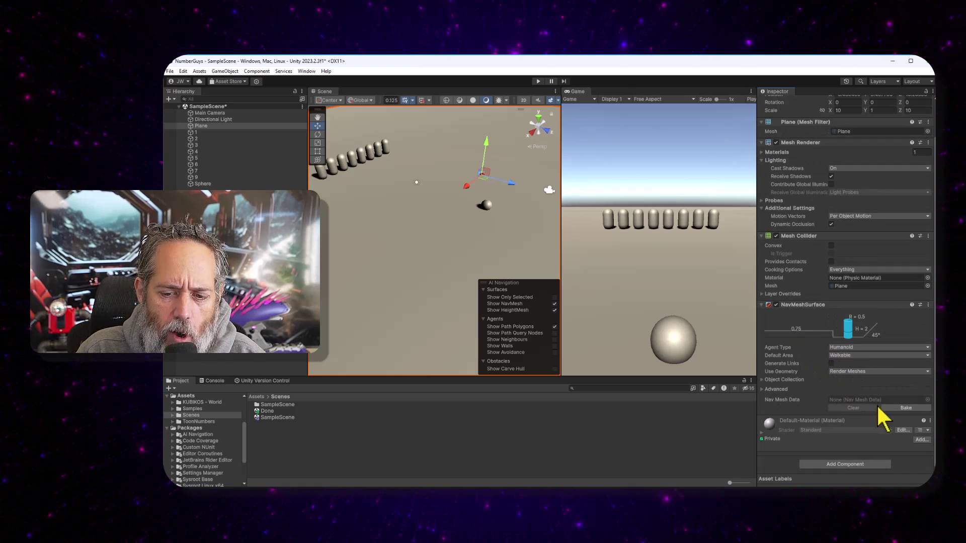
{"action": "scroll", "coordinate": [901, 420], "scroll_direction": "up", "scroll_amount": 1}
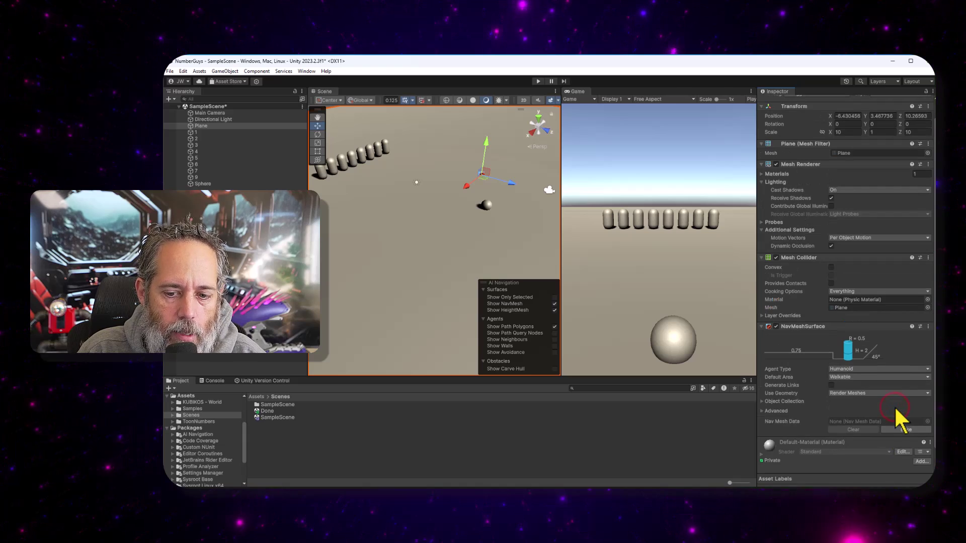
Bake the NavMesh over the Plane and orbit to inspect it.
{"action": "left_click", "coordinate": [900, 430]}
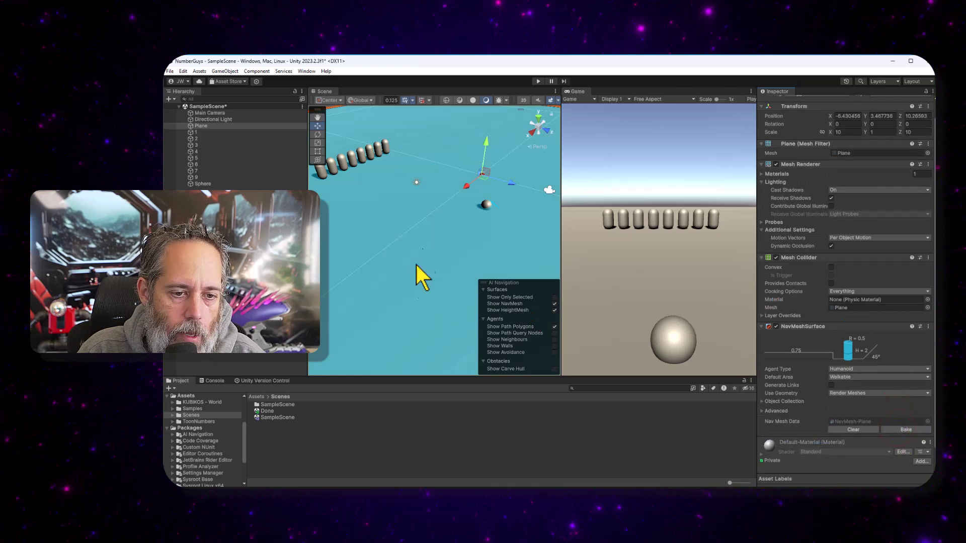
{"action": "right_click_drag", "start_coordinate": [423, 274], "coordinate": [582, 222]}
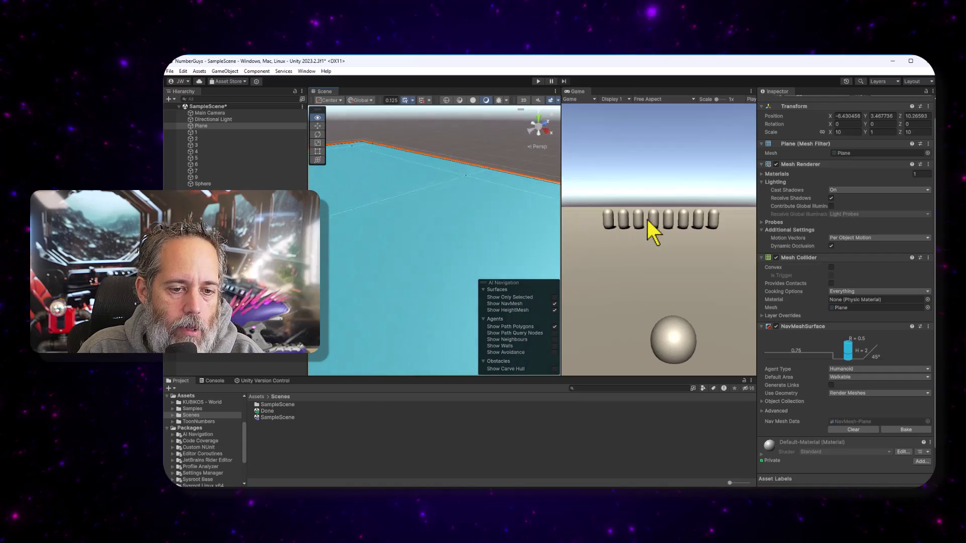
{"action": "right_click_drag", "start_coordinate": [503, 201], "coordinate": [368, 184]}
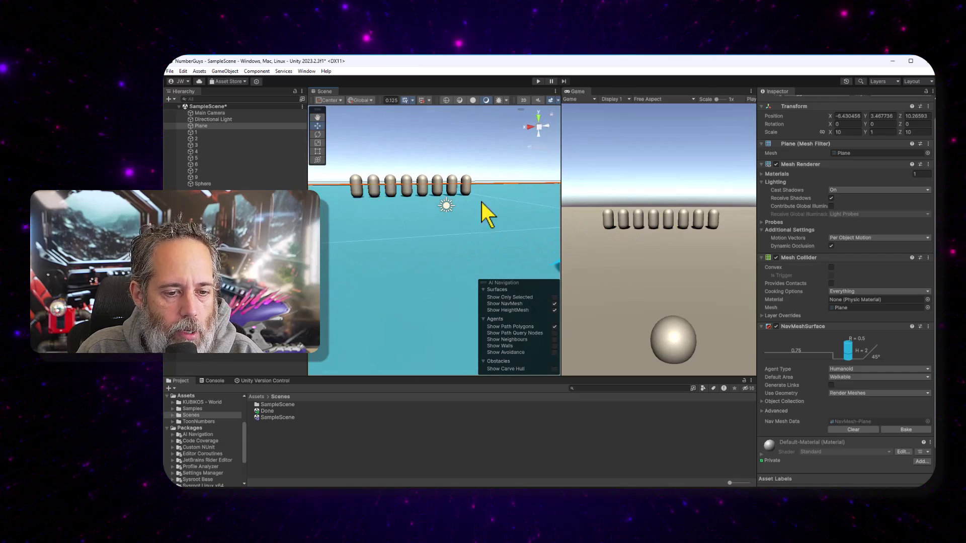
Save the scene, enter Play mode, and send an agent to a clicked ground spot.
{"action": "key", "text": "ctrl+s"}
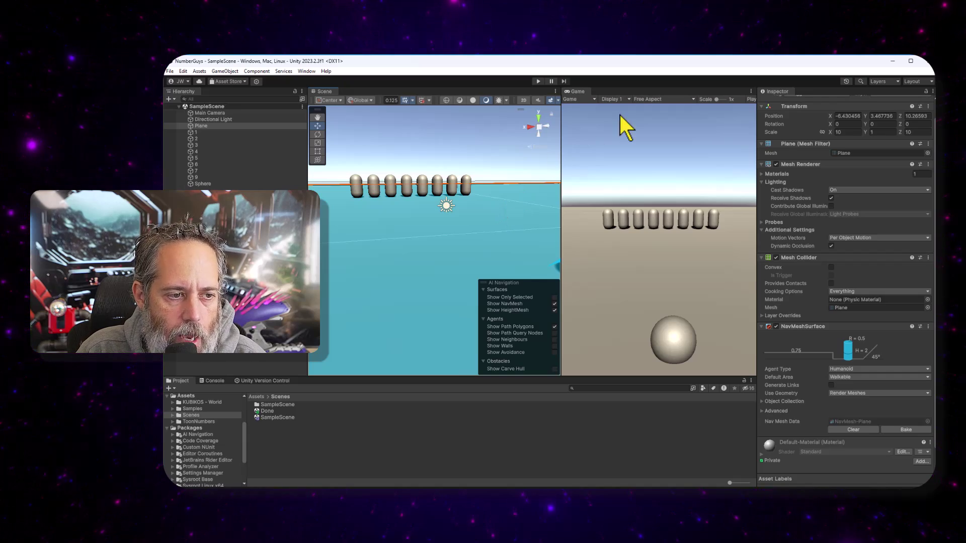
{"action": "left_click", "coordinate": [538, 82]}
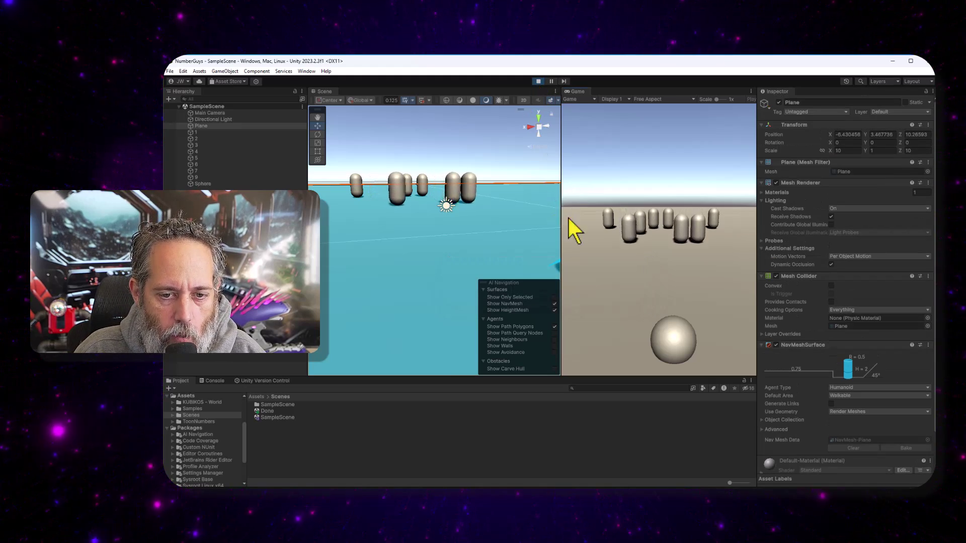
{"action": "left_click", "coordinate": [662, 291]}
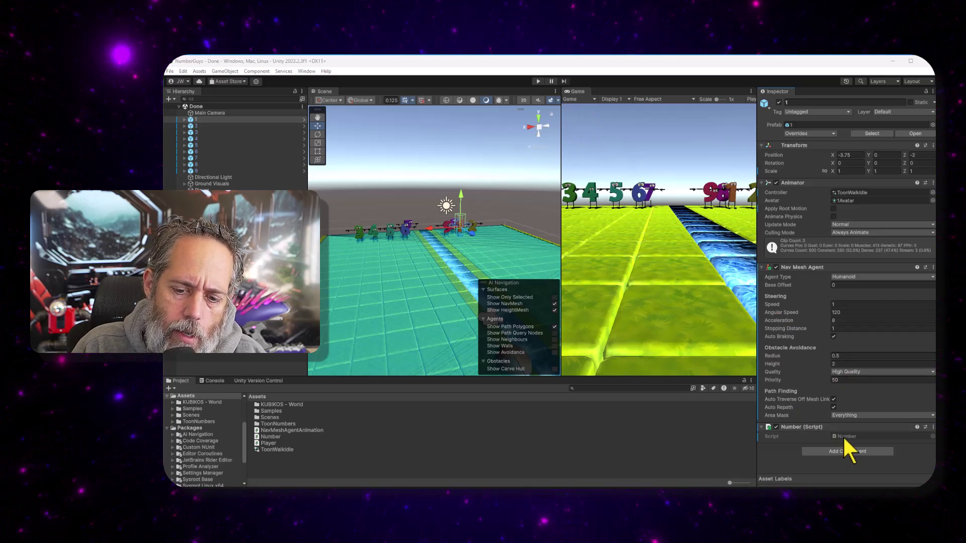
Switch to Rider to view the Number script.
{"action": "key", "text": "alt+Tab"}
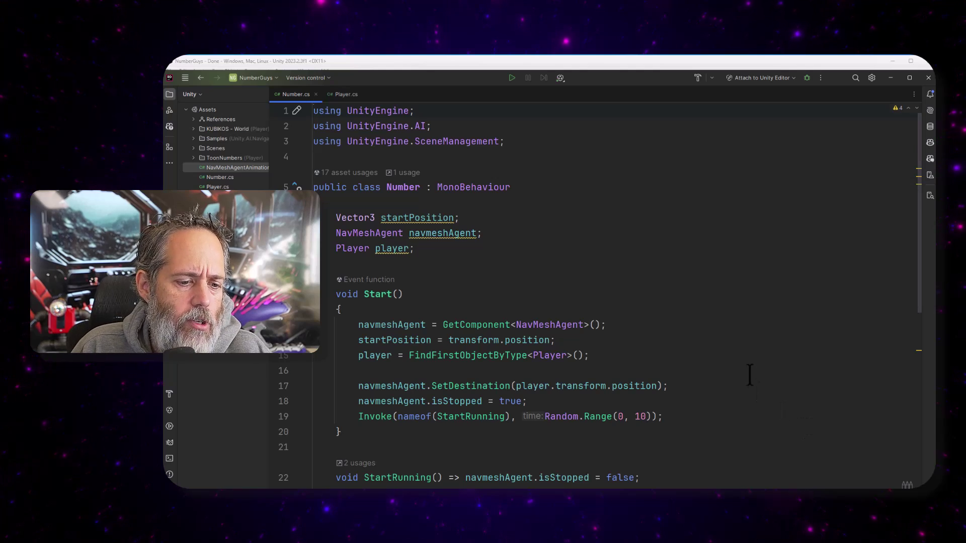
{"action": "scroll", "coordinate": [710, 368], "scroll_direction": "down", "scroll_amount": 1}
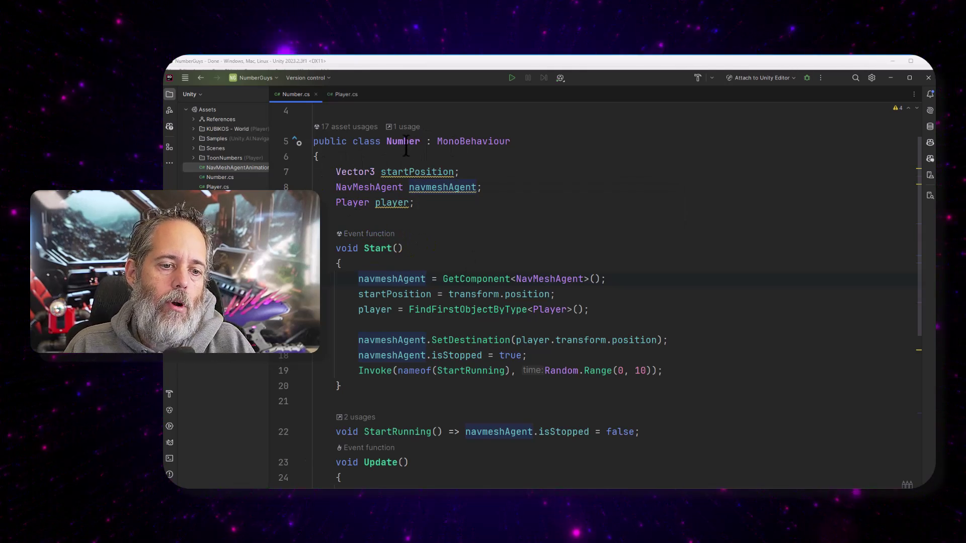
{"action": "mouse_move", "coordinate": [405, 146]}
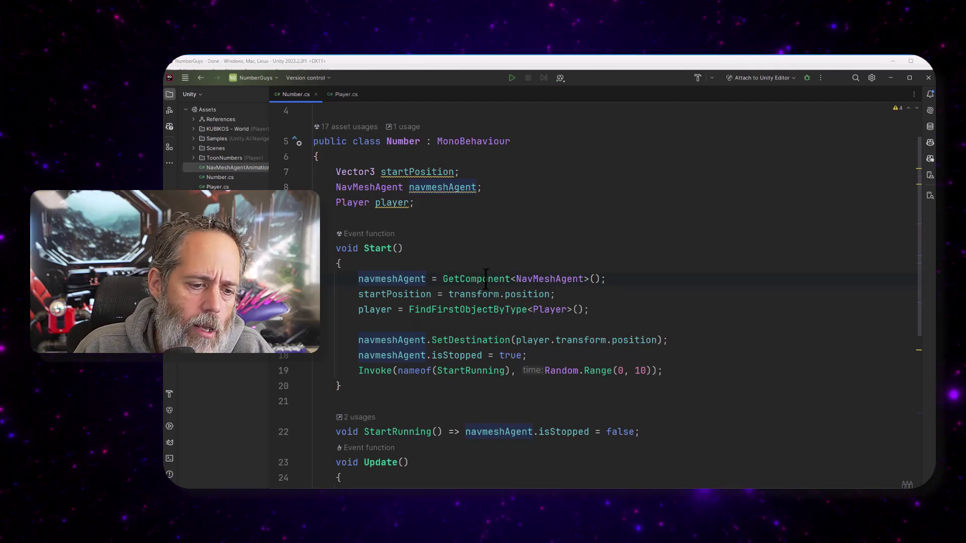
{"action": "scroll", "coordinate": [485, 277], "scroll_direction": "down", "scroll_amount": 2}
{"action": "scroll", "coordinate": [402, 223], "scroll_direction": "down", "scroll_amount": 1}
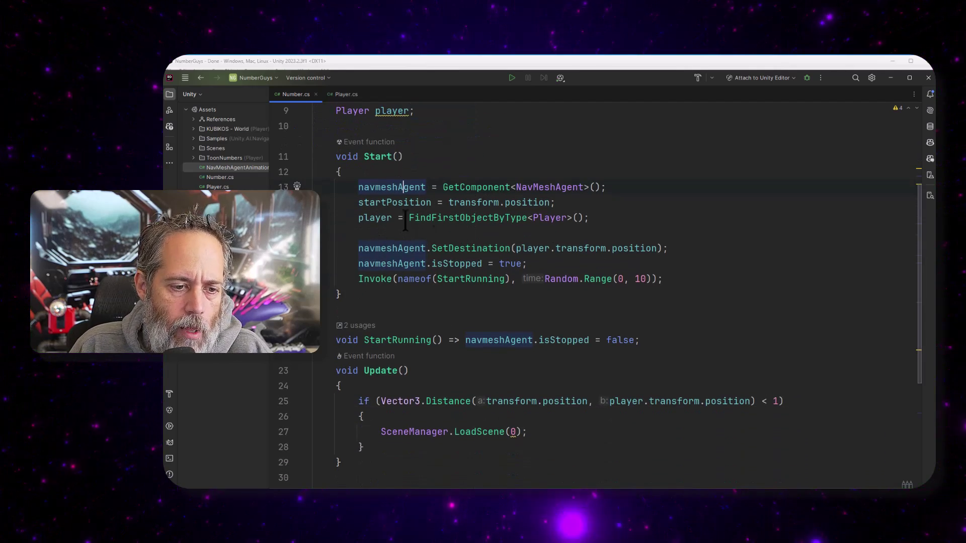
{"action": "scroll", "coordinate": [366, 231], "scroll_direction": "down", "scroll_amount": 1}
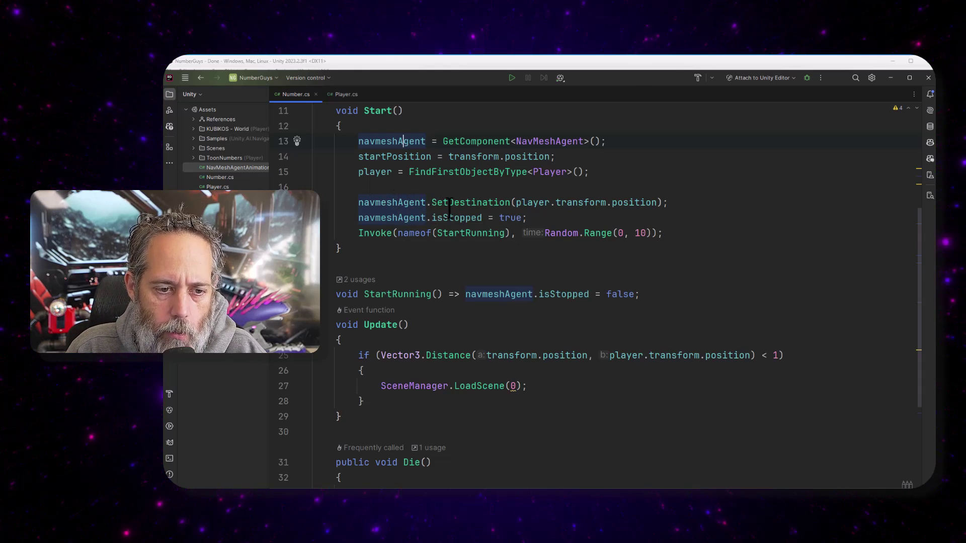
{"action": "mouse_move", "coordinate": [428, 204]}
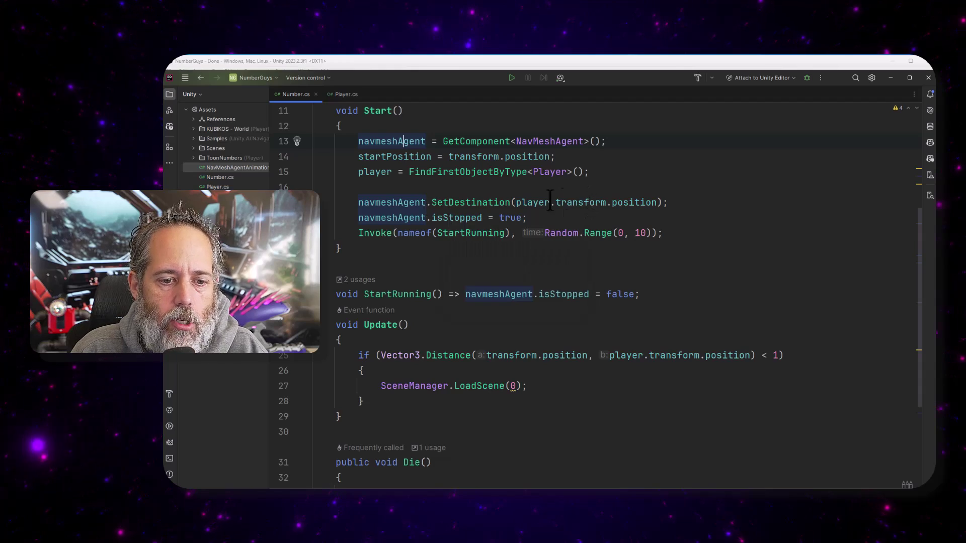
{"action": "mouse_move", "coordinate": [567, 205]}
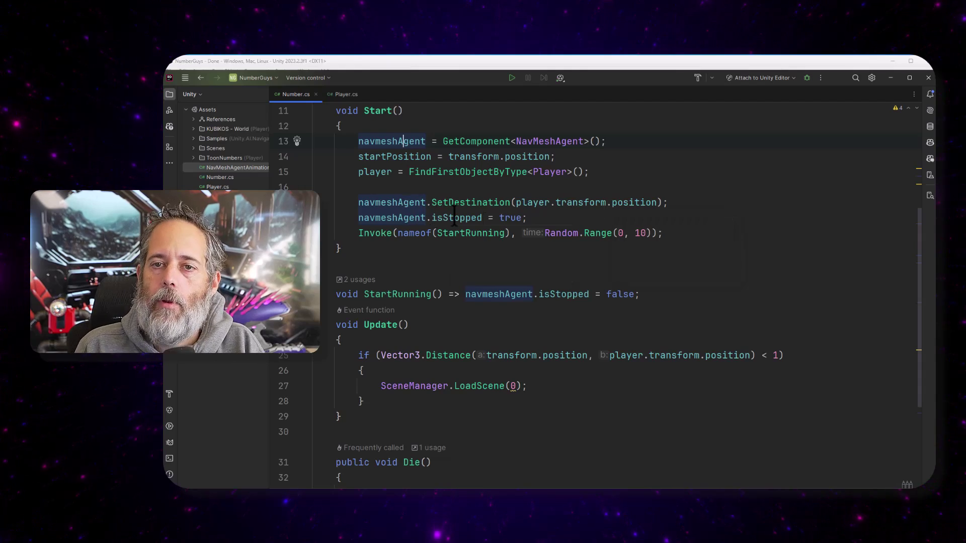
{"action": "mouse_move", "coordinate": [454, 218]}
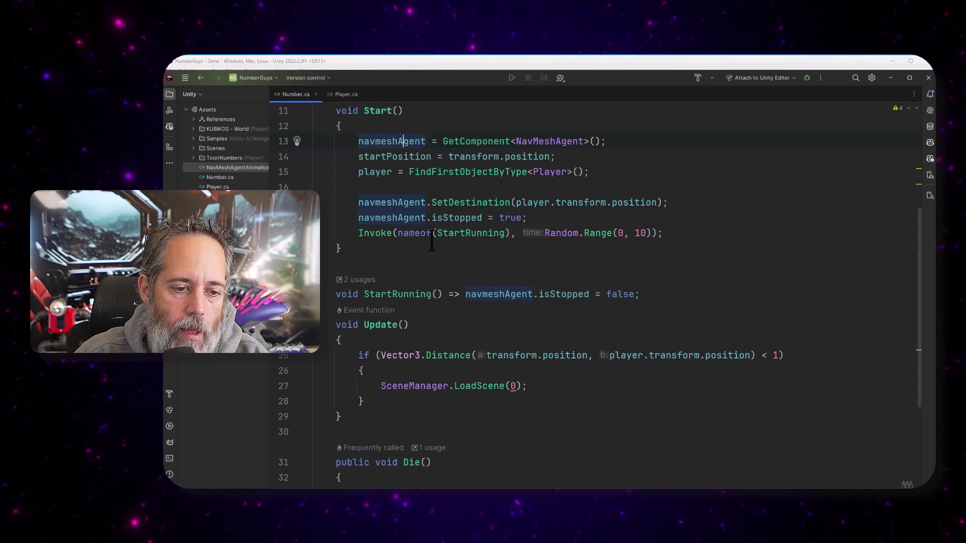
{"action": "mouse_move", "coordinate": [466, 235]}
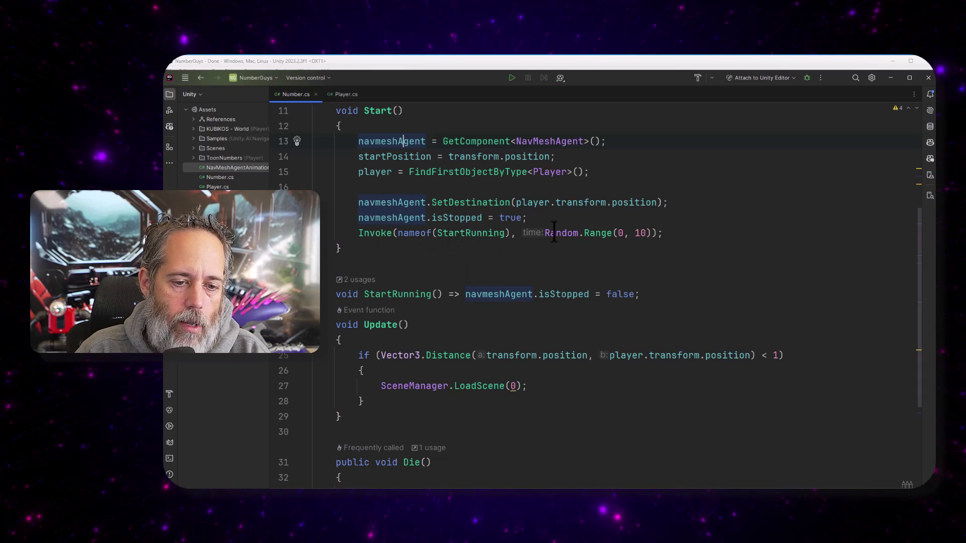
{"action": "left_click_drag", "start_coordinate": [545, 234], "coordinate": [635, 234]}
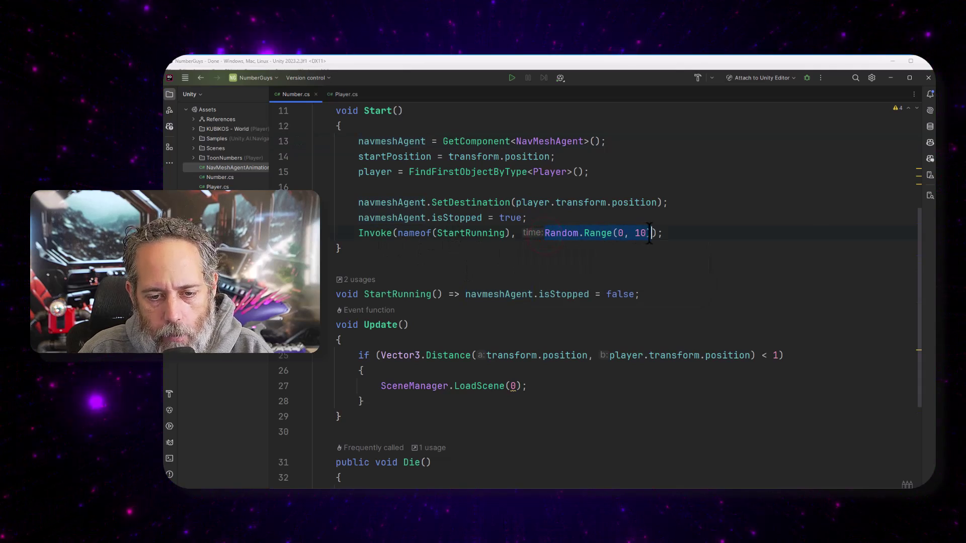
{"action": "left_click", "coordinate": [649, 233]}
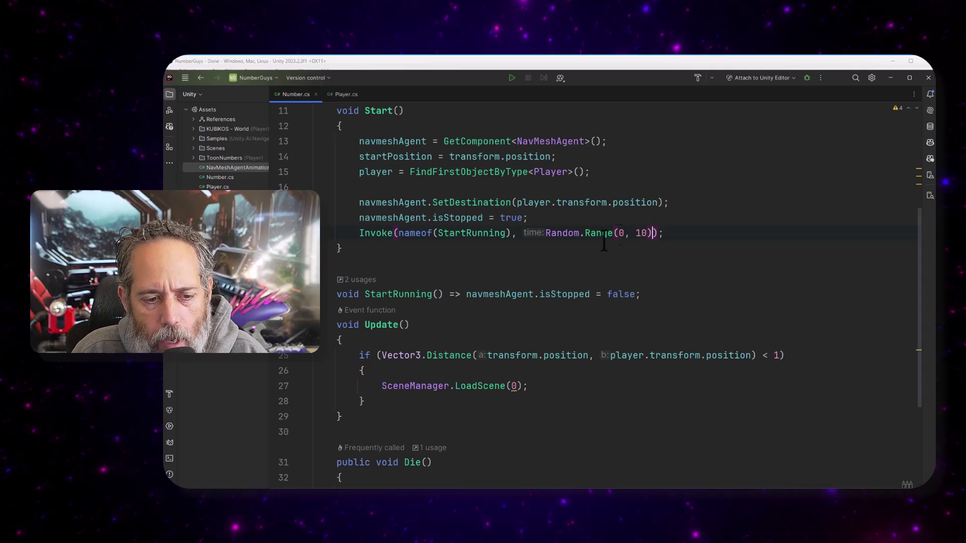
{"action": "left_click", "coordinate": [544, 294]}
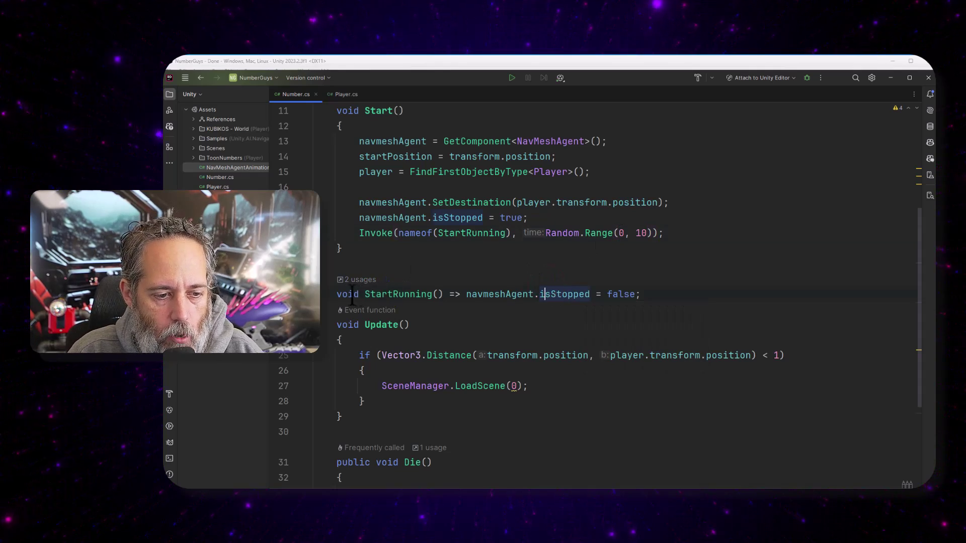
{"action": "left_click", "coordinate": [463, 291]}
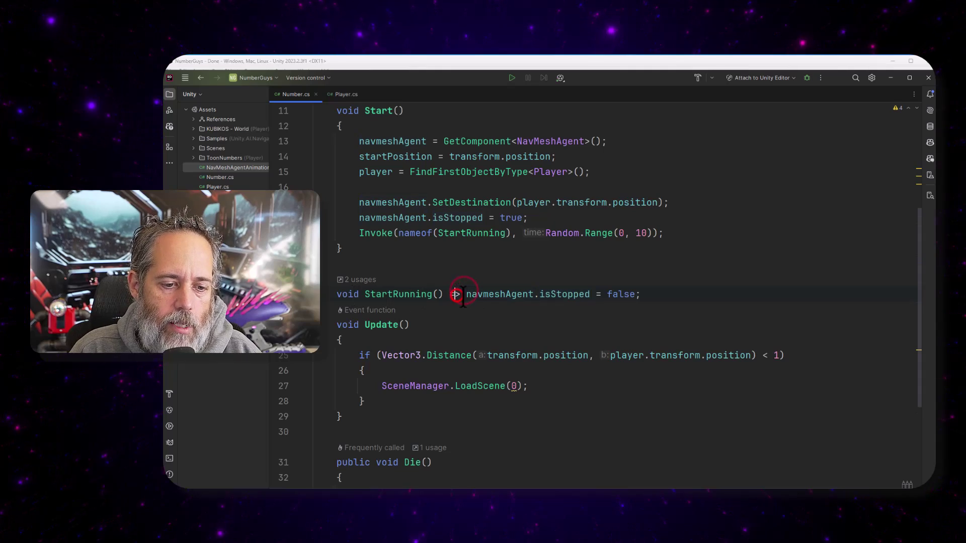
{"action": "scroll", "coordinate": [461, 297], "scroll_direction": "down", "scroll_amount": 2}
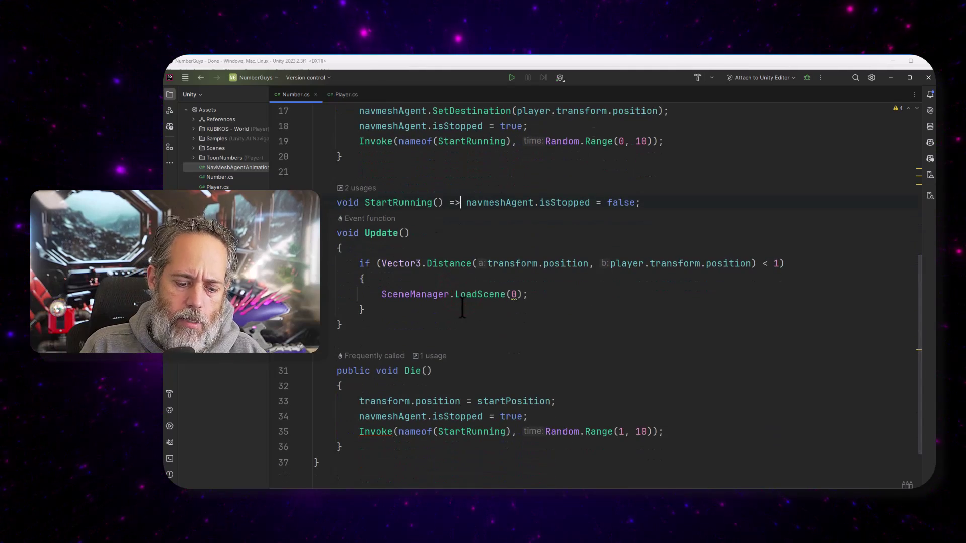
{"action": "key", "text": "alt+Return"}
{"action": "key", "text": "Return"}
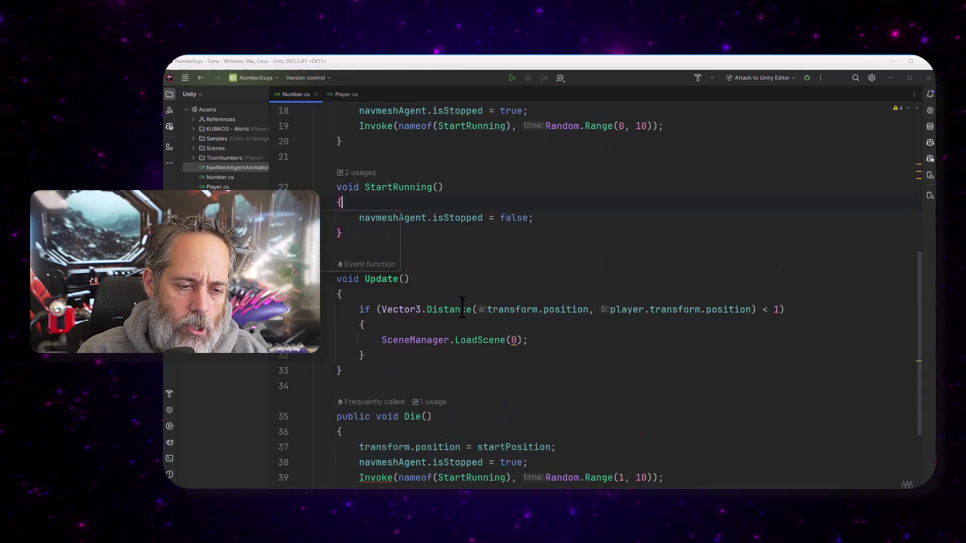
{"action": "key", "text": "ctrl+z"}
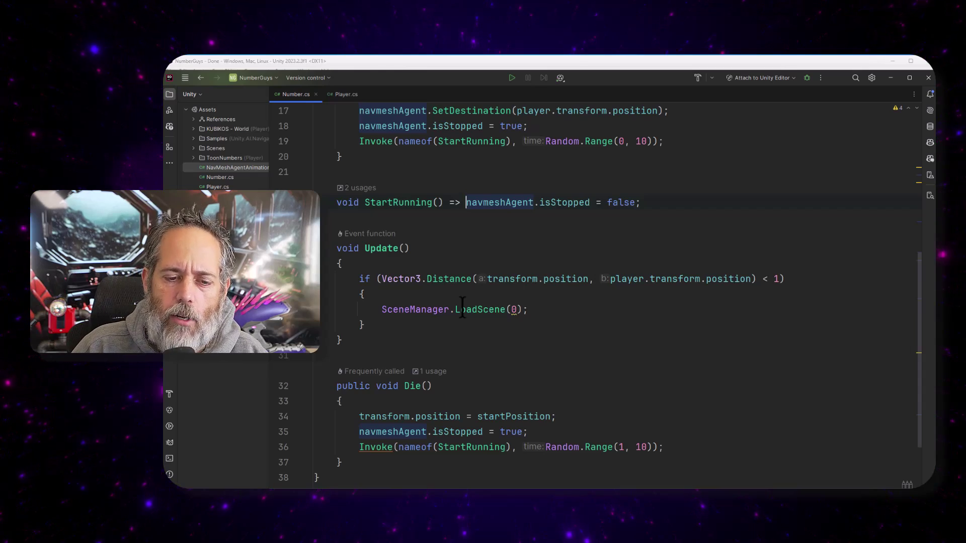
{"action": "scroll", "coordinate": [464, 400], "scroll_direction": "up", "scroll_amount": 1}
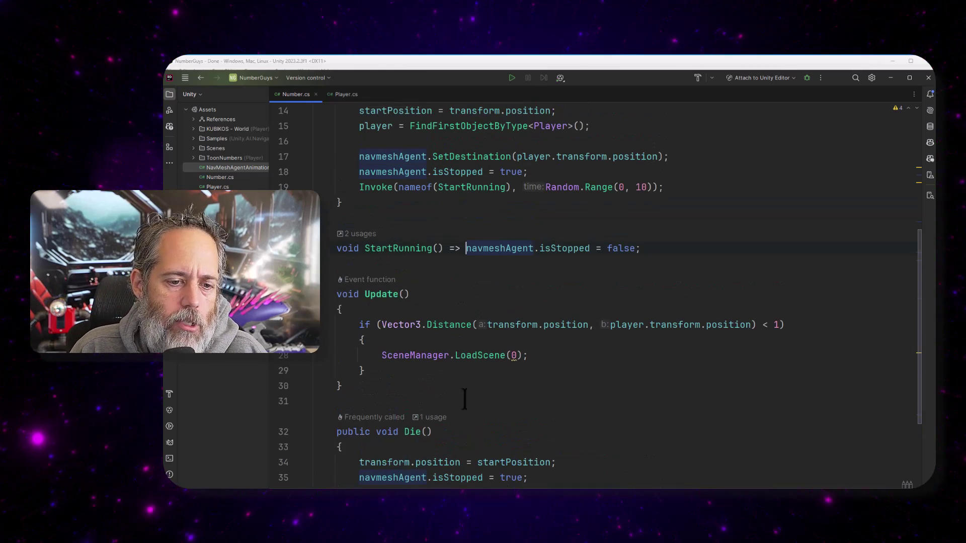
{"action": "scroll", "coordinate": [441, 261], "scroll_direction": "down", "scroll_amount": 2}
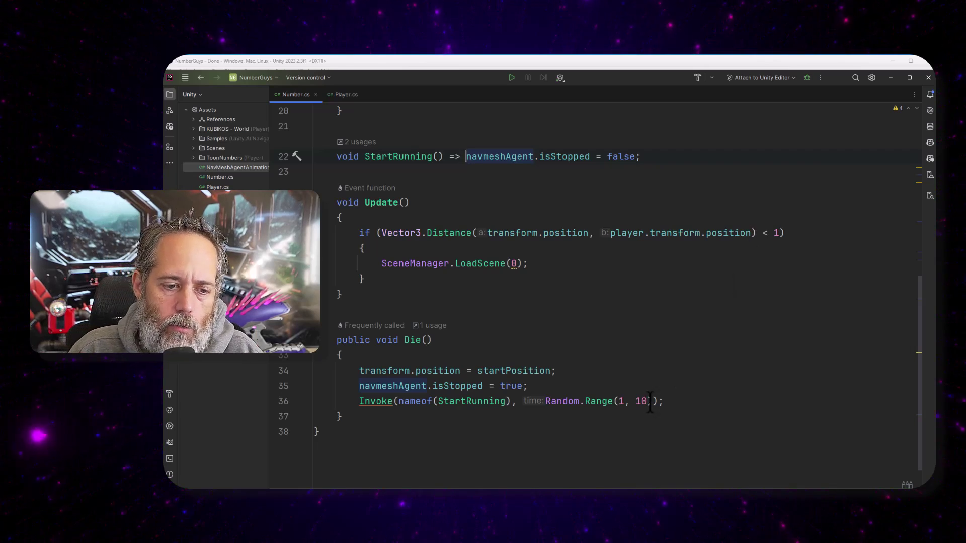
Review Number.cs's Die method: reset position, stop the NavMesh agent, restart after Random.Range(1, 10).
{"action": "mouse_move", "coordinate": [479, 264]}
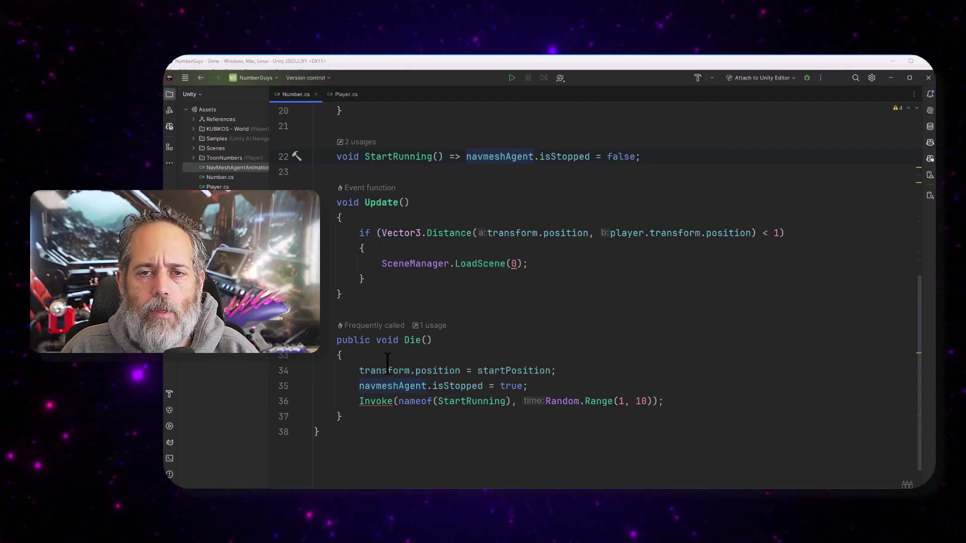
{"action": "mouse_move", "coordinate": [387, 361]}
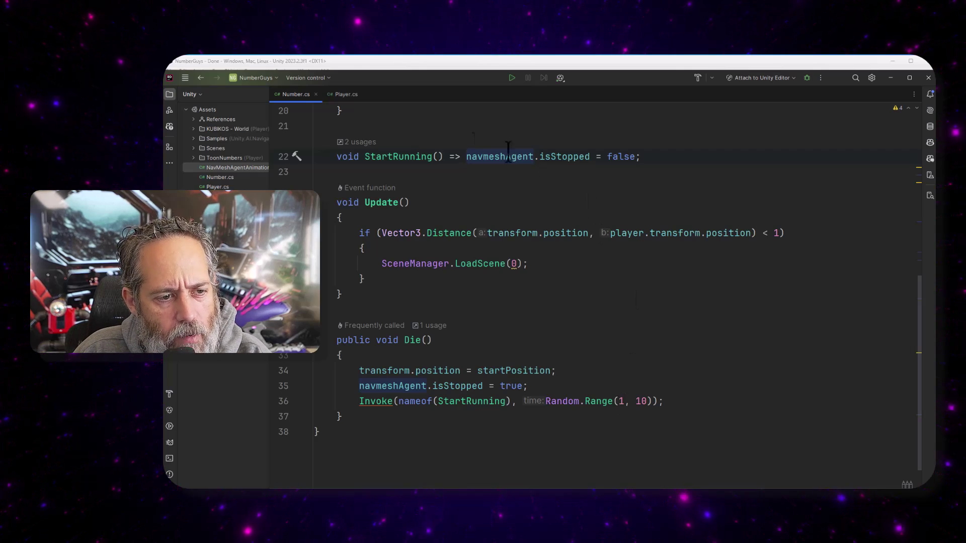
Open Player.cs and inspect FindObjectsByType, FindObjectsSortMode and the Number[] field's documentation.
{"action": "left_click", "coordinate": [347, 93]}
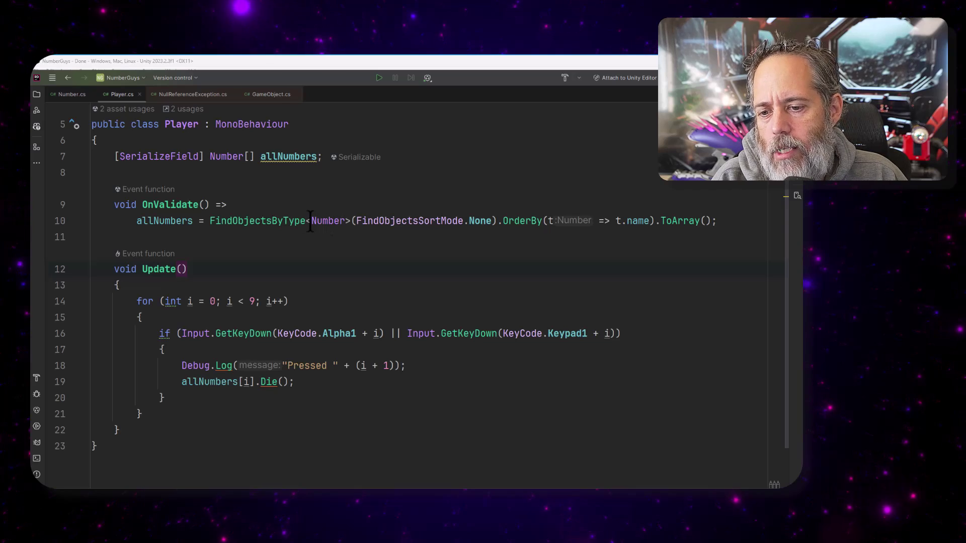
{"action": "left_click_drag", "start_coordinate": [311, 221], "coordinate": [491, 221]}
{"action": "double_click", "coordinate": [358, 221]}
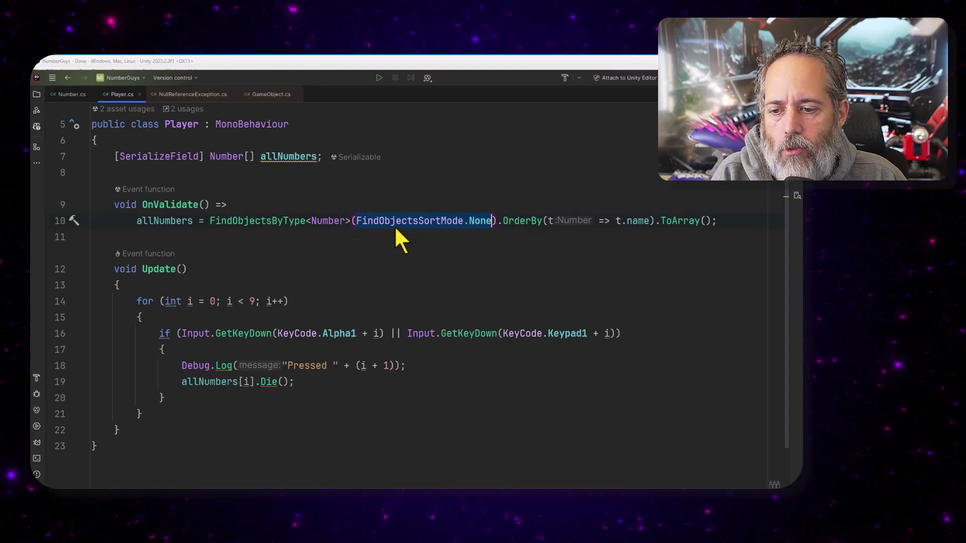
{"action": "mouse_move", "coordinate": [372, 230]}
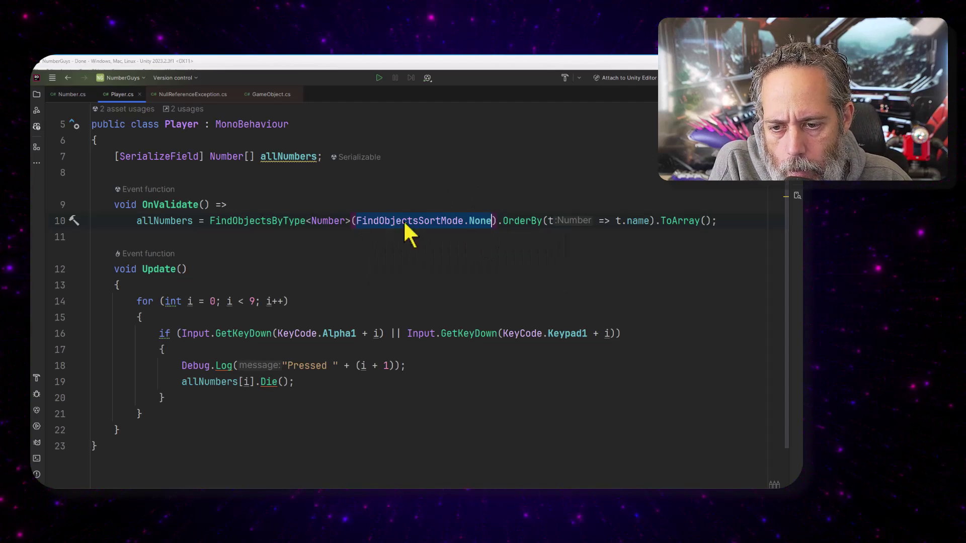
{"action": "left_click", "coordinate": [491, 232]}
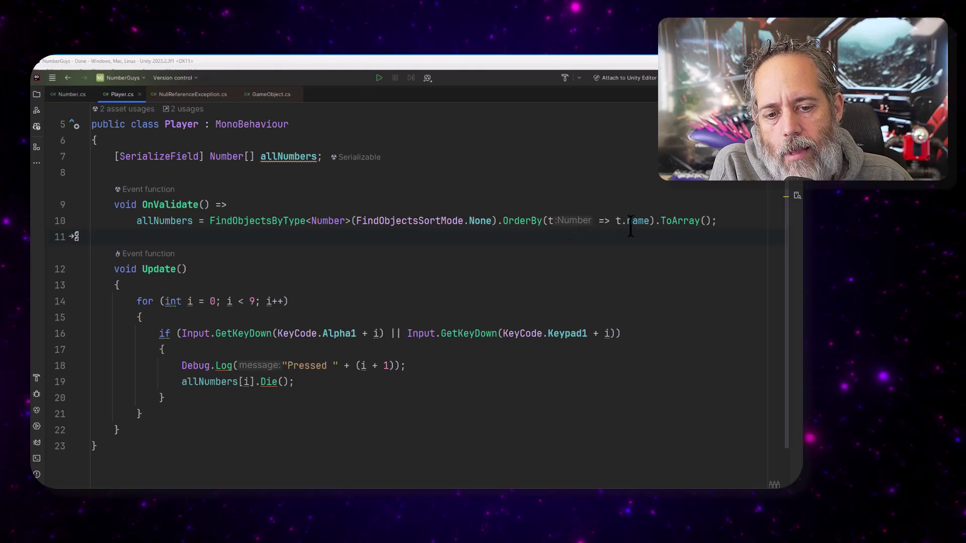
{"action": "mouse_move", "coordinate": [631, 227]}
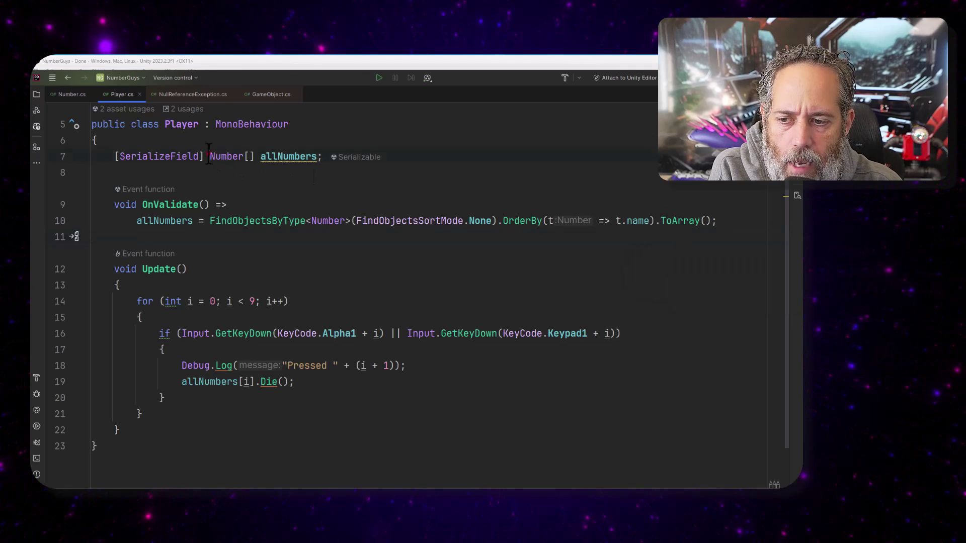
{"action": "left_click_drag", "start_coordinate": [210, 158], "coordinate": [255, 155]}
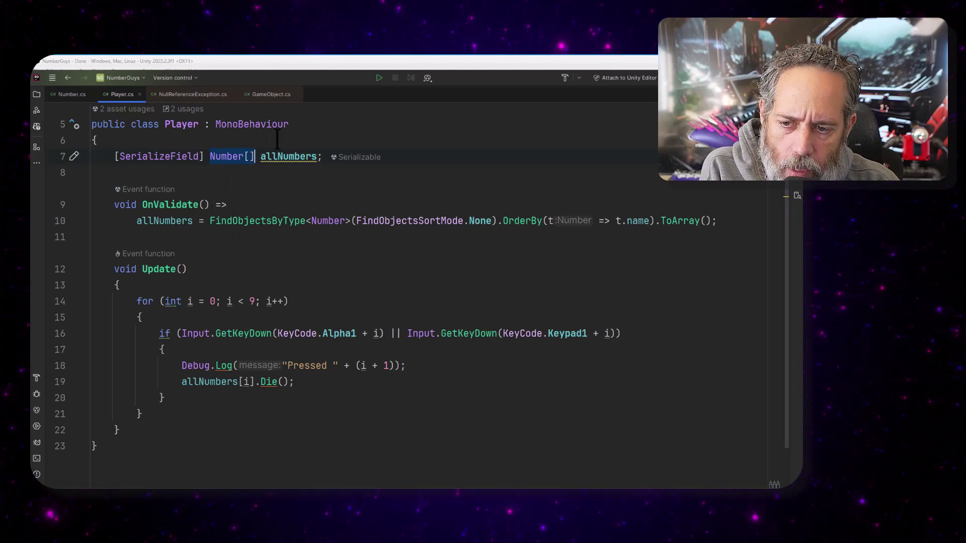
In Unity, select Player and expand All Numbers to confirm entries 1 through 9 in order.
{"action": "left_click", "coordinate": [237, 60]}
{"action": "left_click", "coordinate": [93, 191]}
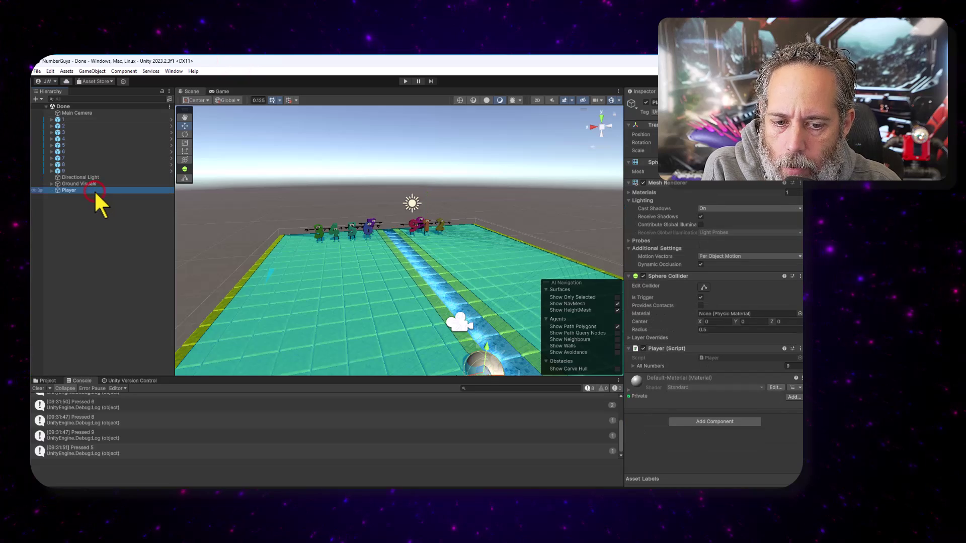
{"action": "left_click", "coordinate": [642, 366]}
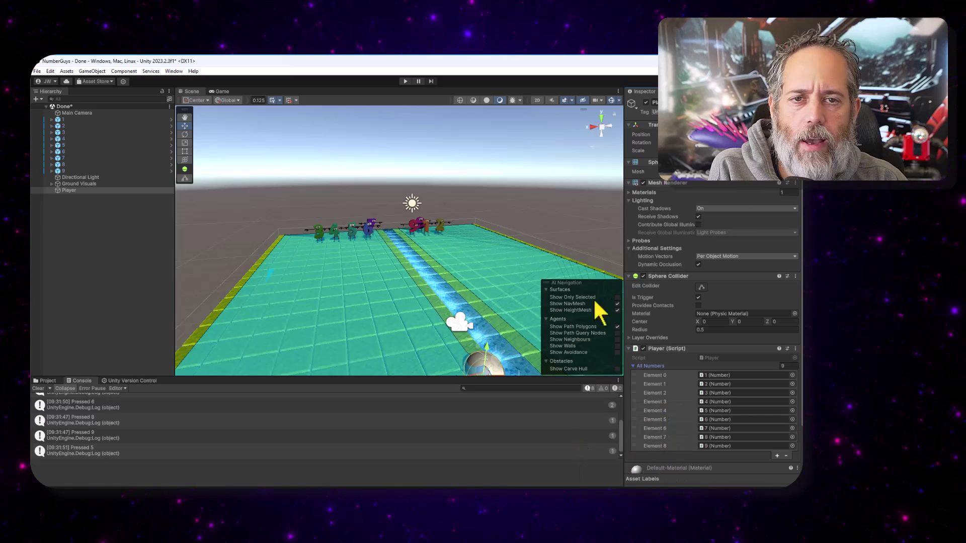
Review Player.cs's KeyCode.Alpha1 + (i + 1) key loop, then return to the Unity editor.
{"action": "key", "text": "alt+Tab"}
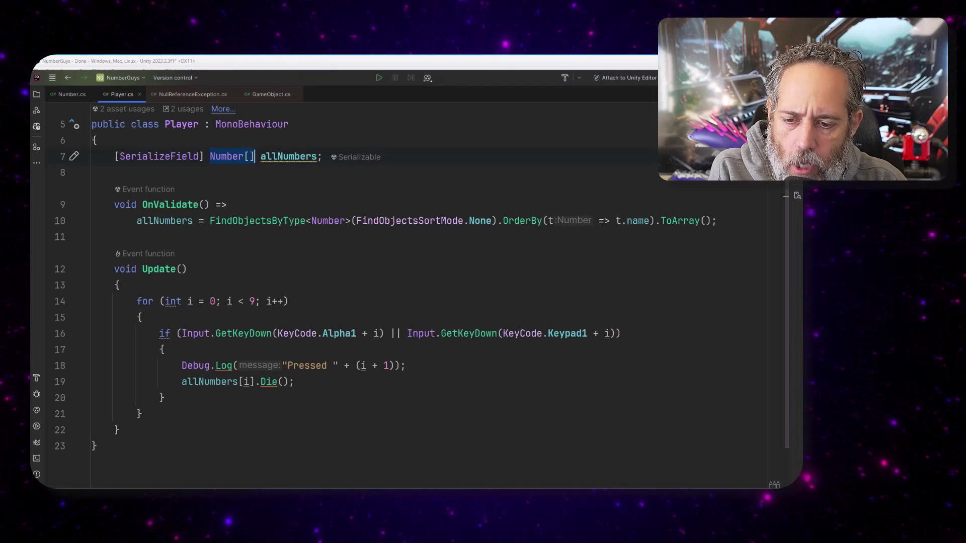
{"action": "scroll", "coordinate": [212, 272], "scroll_direction": "down", "scroll_amount": 2}
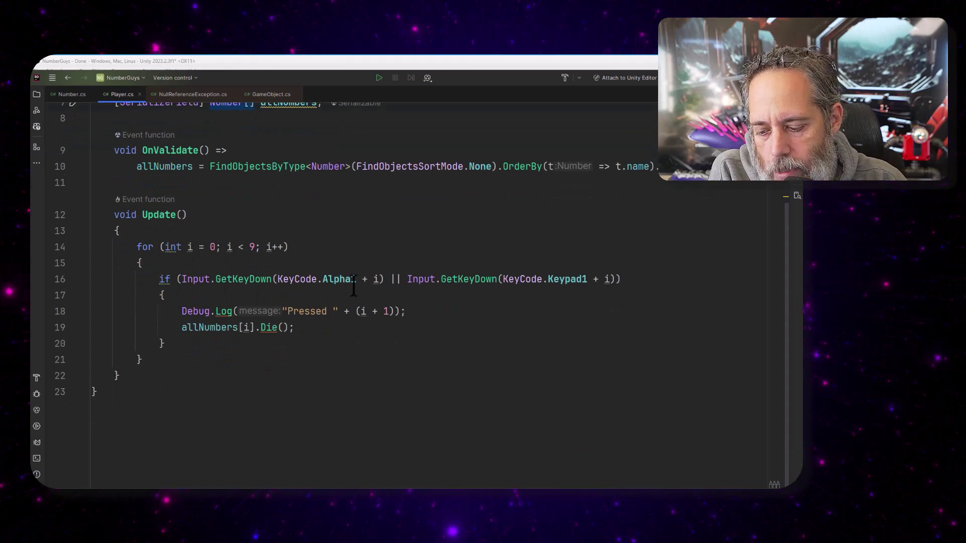
{"action": "mouse_move", "coordinate": [354, 288]}
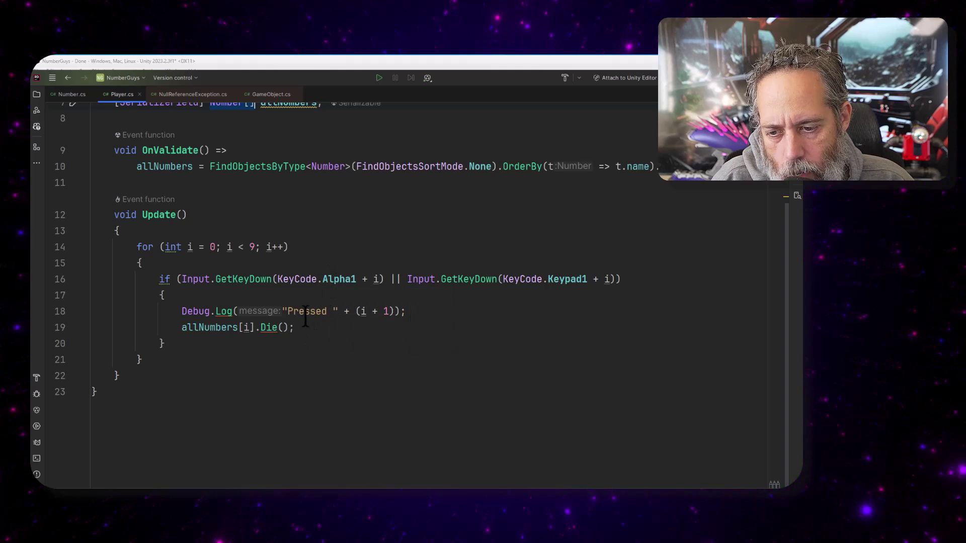
{"action": "left_click", "coordinate": [366, 312]}
{"action": "left_click_drag", "start_coordinate": [357, 312], "coordinate": [386, 311]}
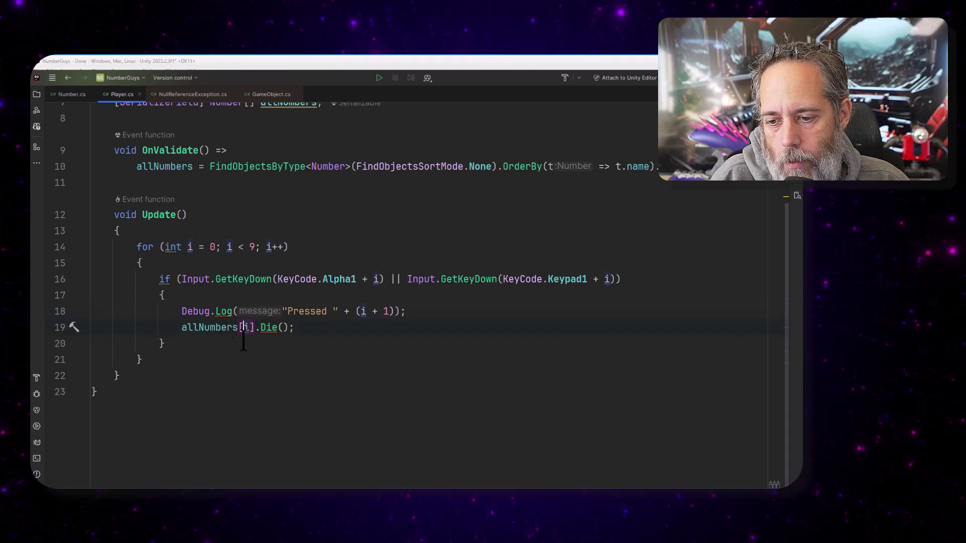
{"action": "scroll", "coordinate": [237, 322], "scroll_direction": "up", "scroll_amount": 2}
{"action": "left_click", "coordinate": [178, 64]}
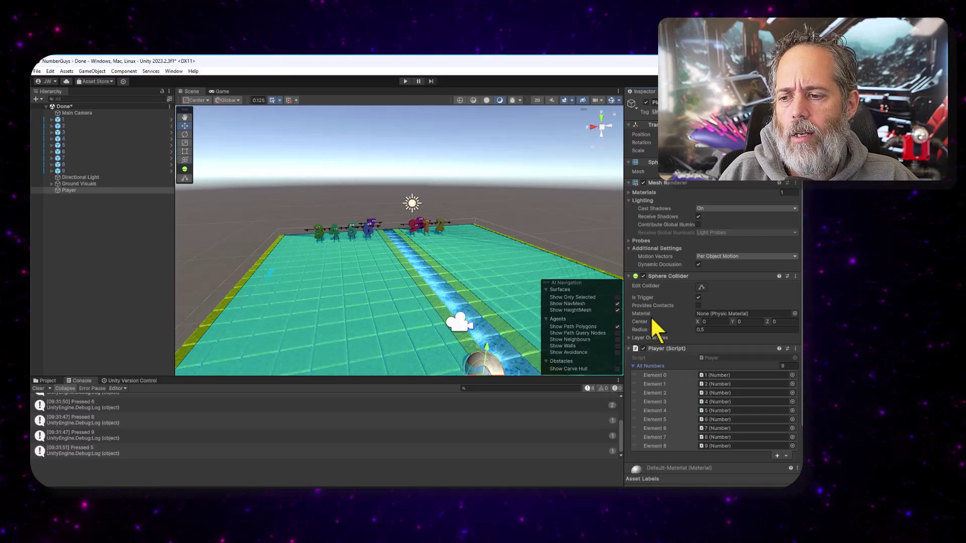
Enter Play mode and send back numbers 1, 6, 5, 4, 7, 8, 9, 2 and 3.
{"action": "left_click", "coordinate": [405, 81]}
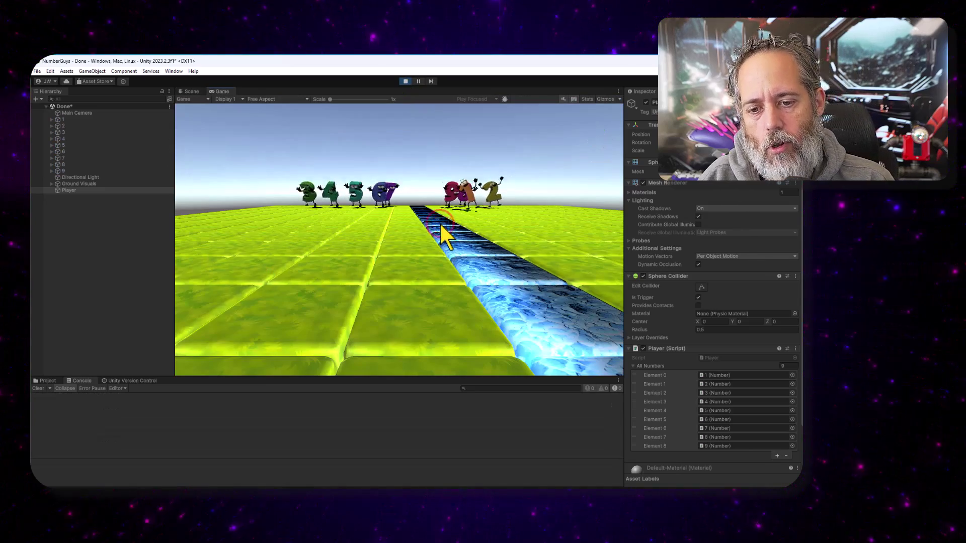
{"action": "key", "text": "1"}
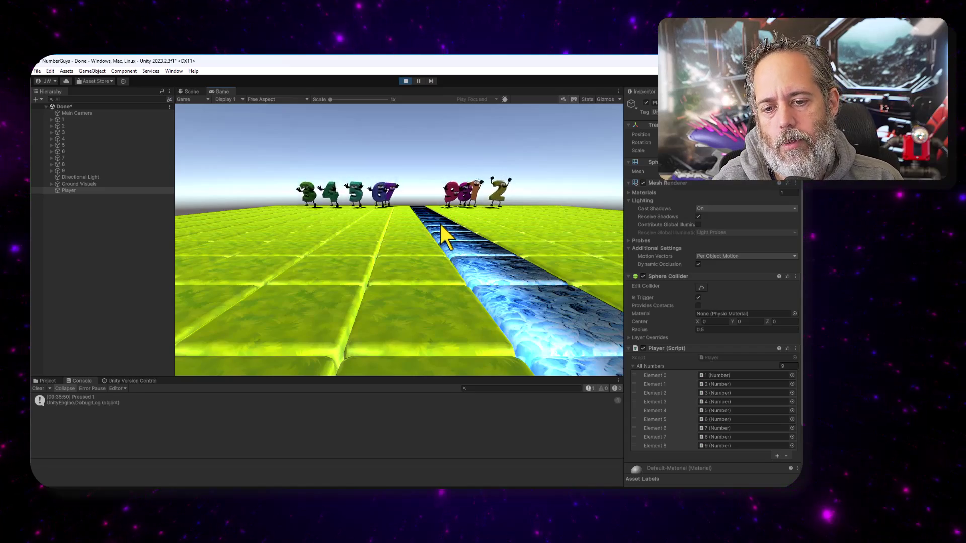
{"action": "key", "text": "6"}
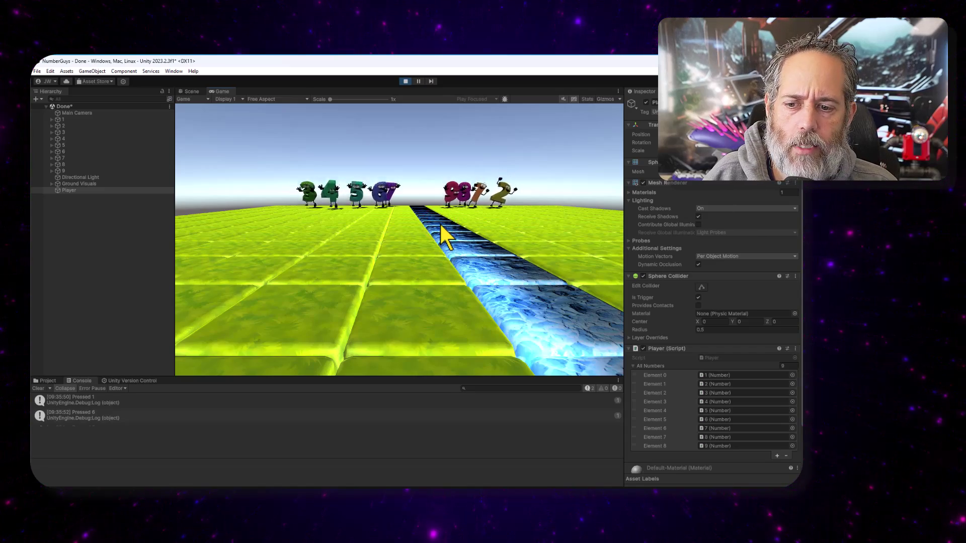
{"action": "key", "text": "5"}
{"action": "key", "text": "4"}
{"action": "key", "text": "7"}
{"action": "key", "text": "8"}
{"action": "key", "text": "9"}
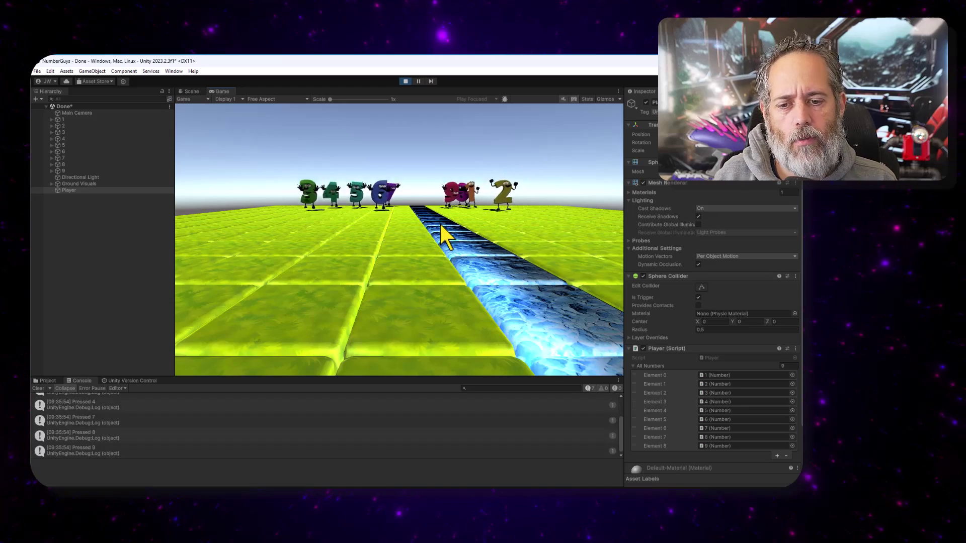
{"action": "key", "text": "2"}
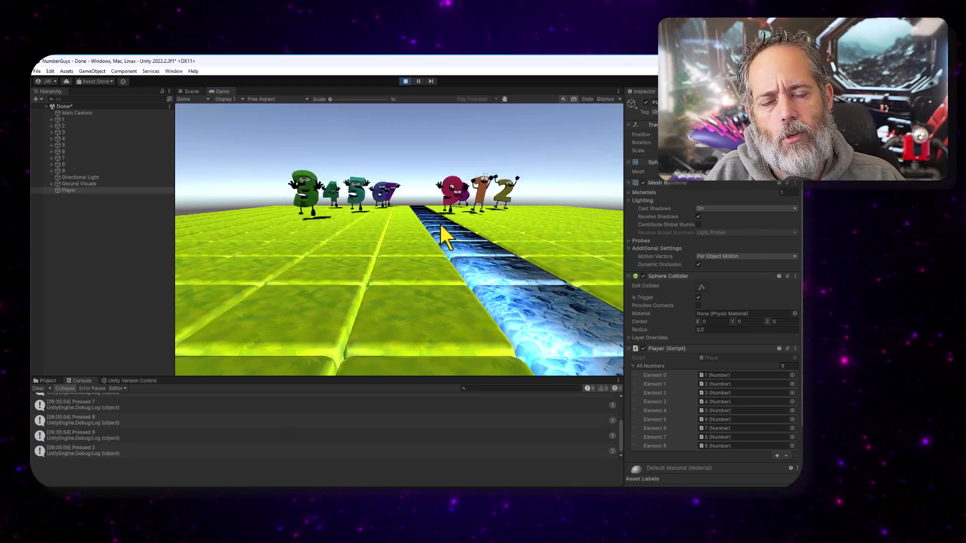
{"action": "key", "text": "3"}
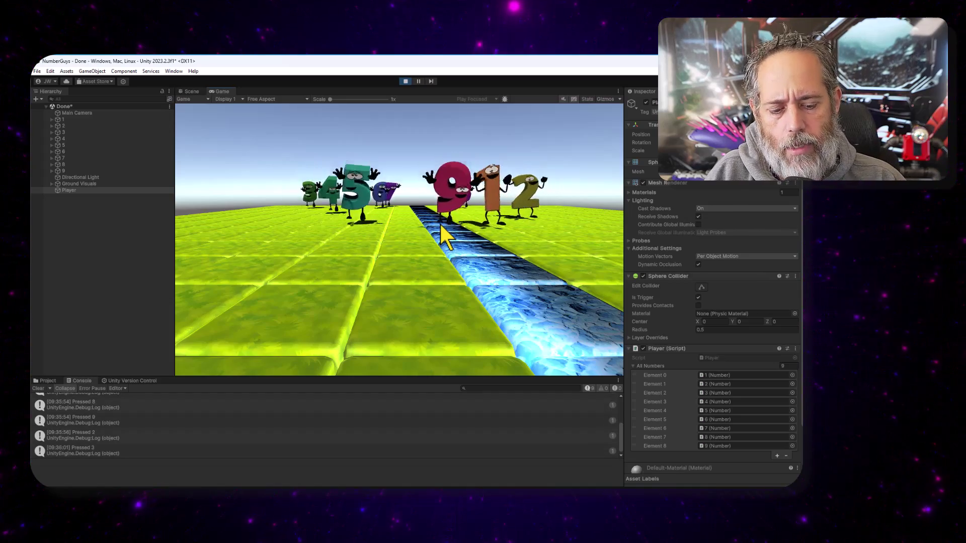
Keep sending back numbers 2, 3, 8 and 9 repeatedly as they chase the player.
{"action": "key", "text": "2"}
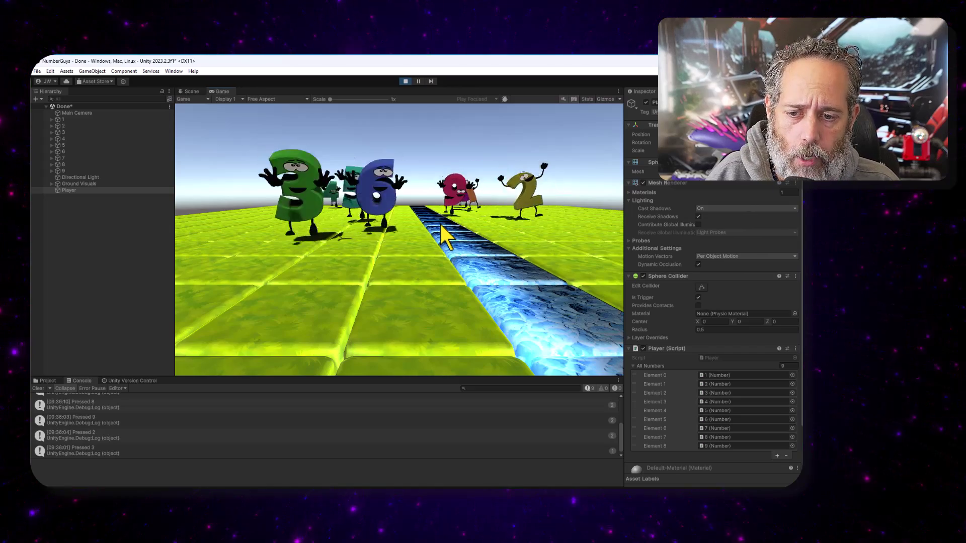
{"action": "key", "text": "3"}
{"action": "key", "text": "2"}
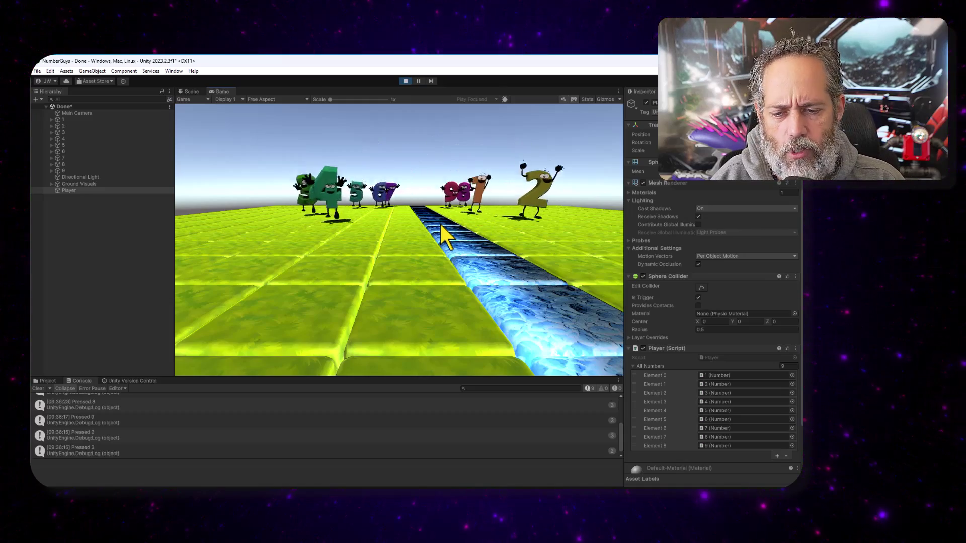
{"action": "key", "text": "2"}
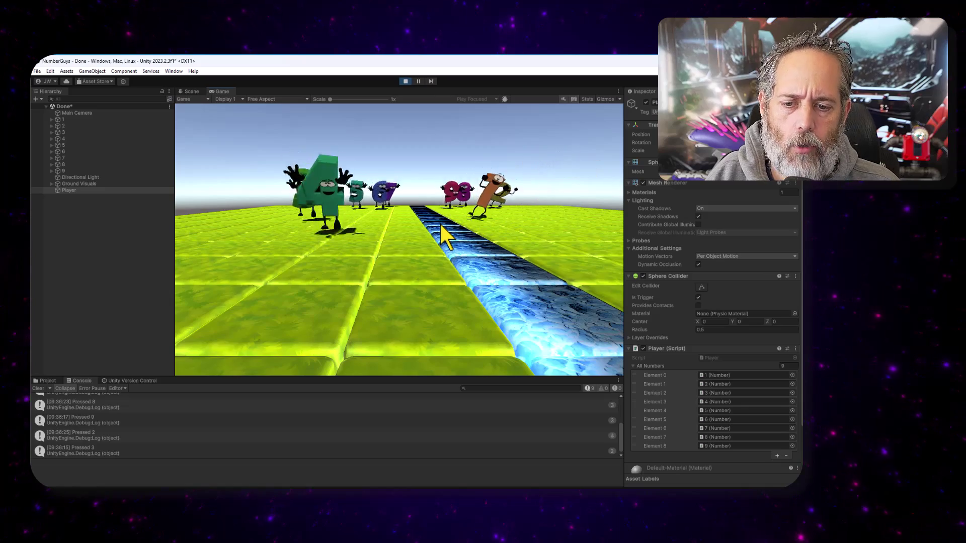
{"action": "key", "text": "2"}
{"action": "key", "text": "3"}
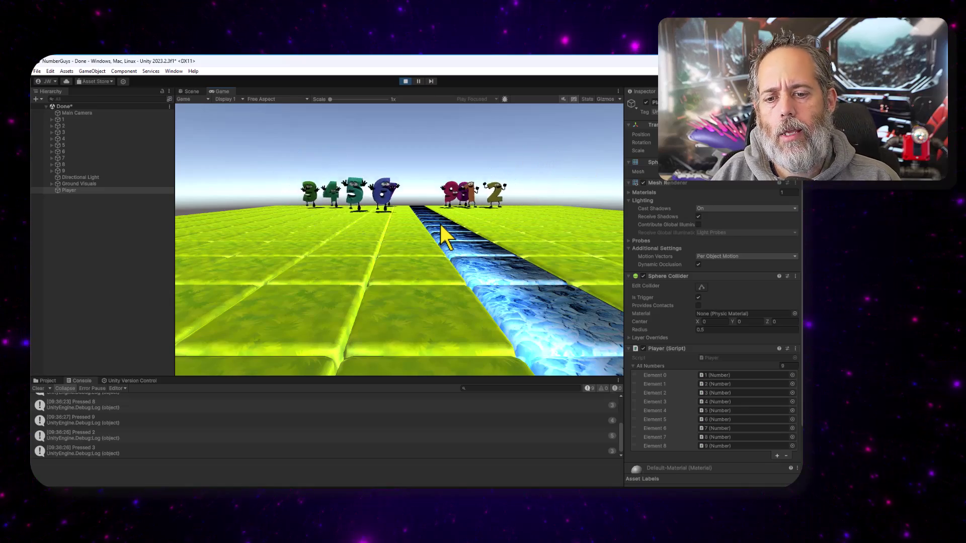
{"action": "key", "text": "8"}
{"action": "key", "text": "9"}
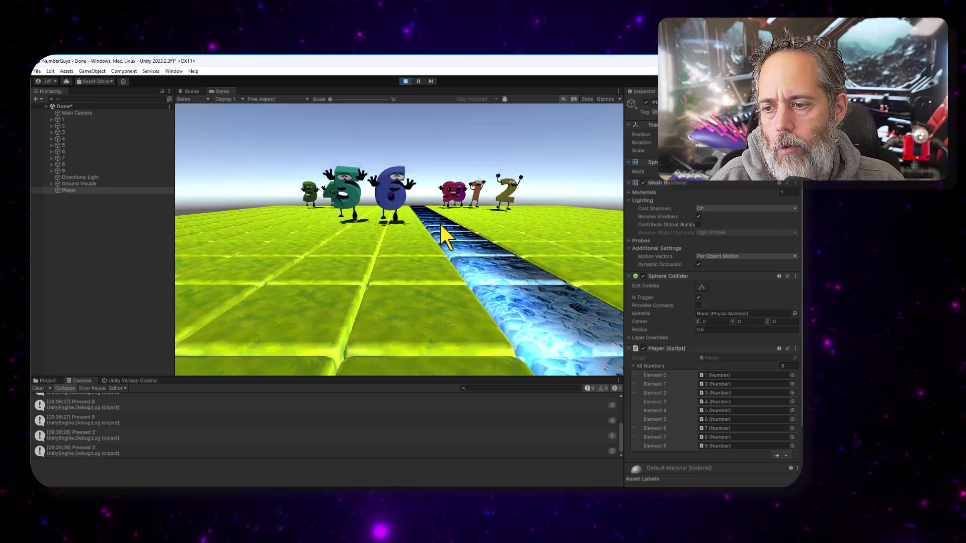
{"action": "key", "text": "2"}
{"action": "key", "text": "3"}
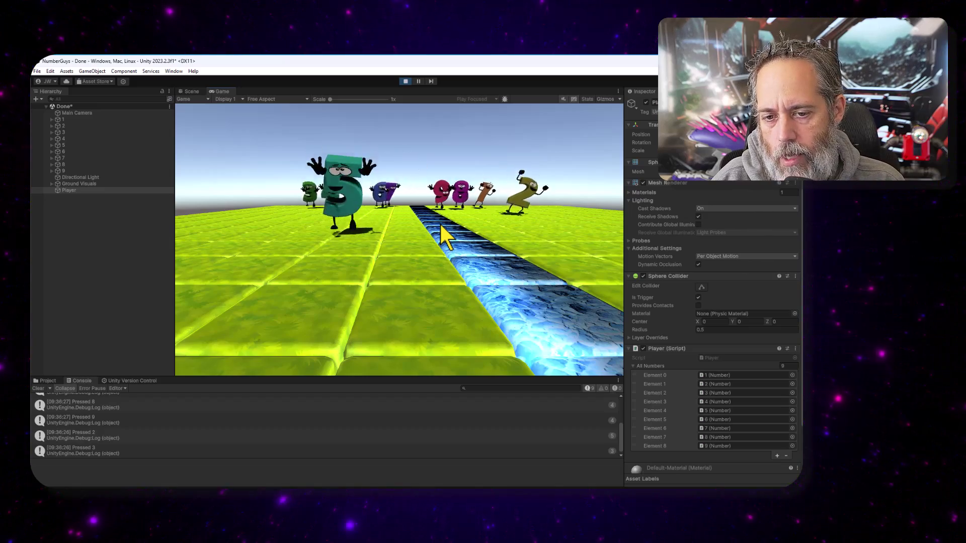